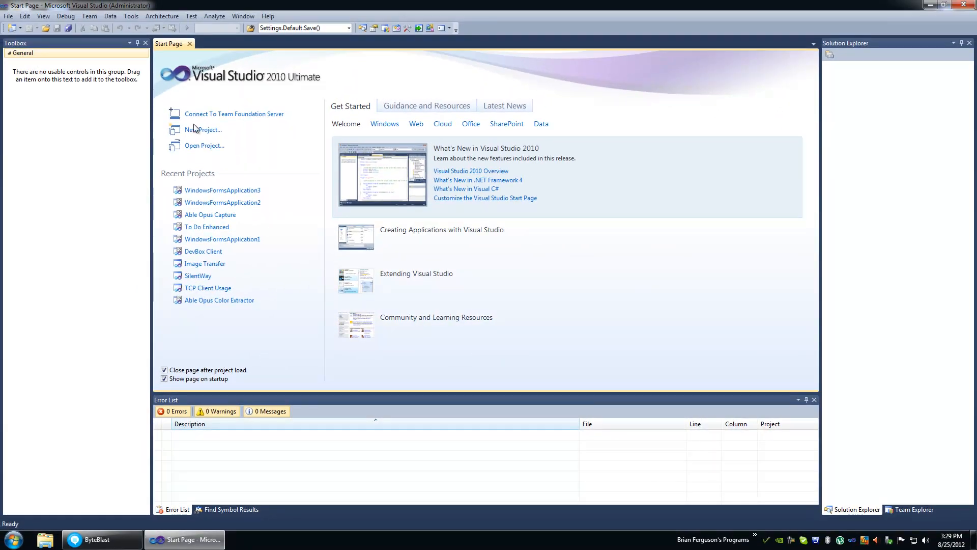
# Create a new Windows Forms project and add a second form, Form2, to it.
pyautogui.click(200, 130)
pyautogui.click(655, 419)
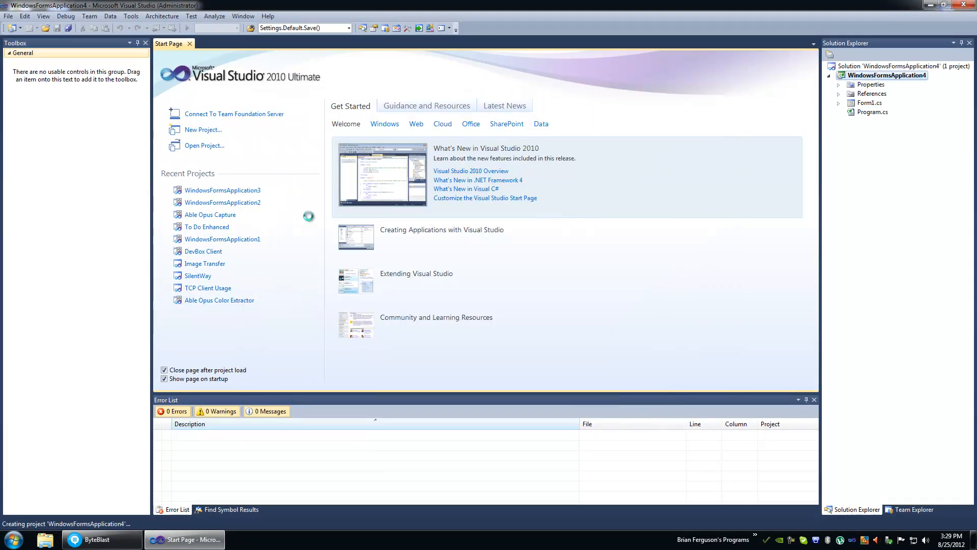
pyautogui.rightClick(887, 88)
pyautogui.moveTo(739, 165)
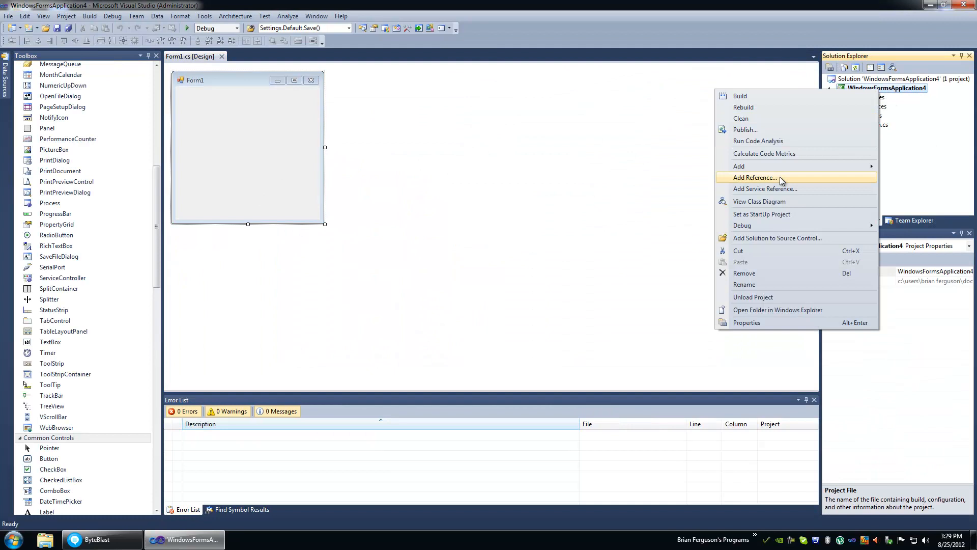
pyautogui.click(641, 213)
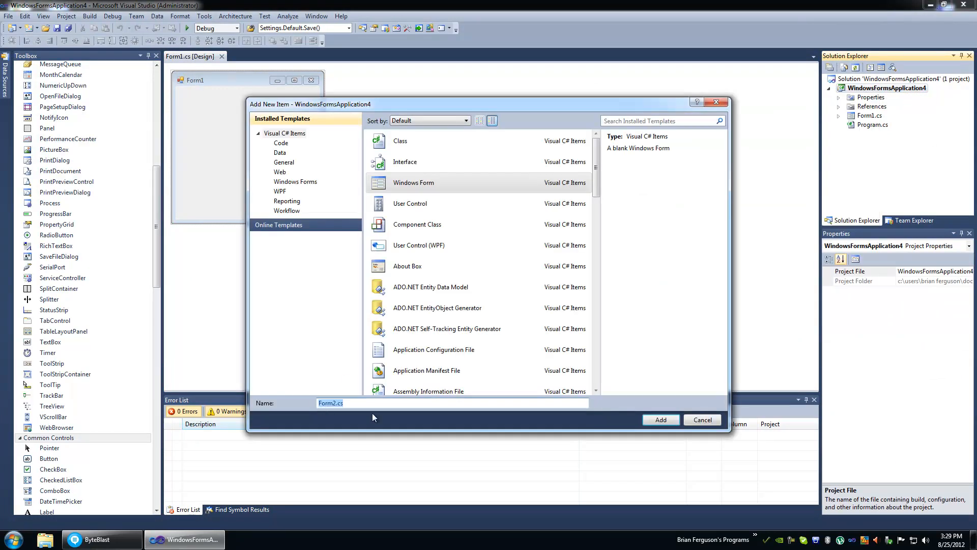
pyautogui.click(660, 419)
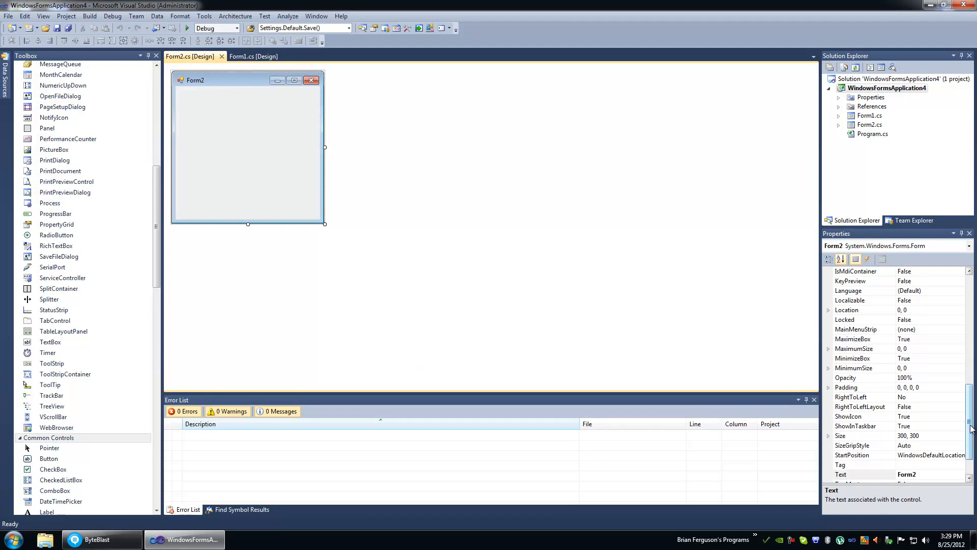
pyautogui.scroll(10, 900, 306)
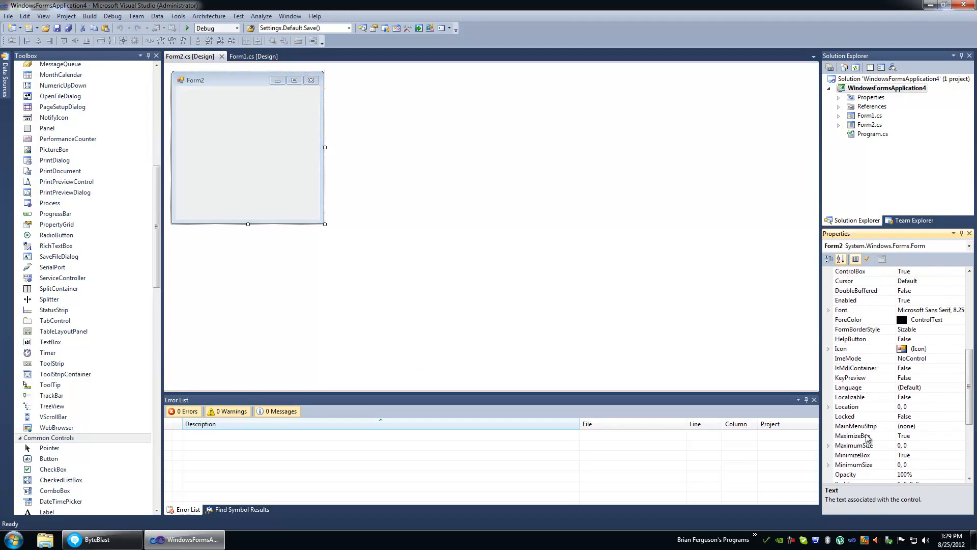
# Set Form2's MaximizeBox and MinimizeBox to False and its FormBorderStyle to FixedSingle.
pyautogui.doubleClick(868, 437)
pyautogui.doubleClick(870, 454)
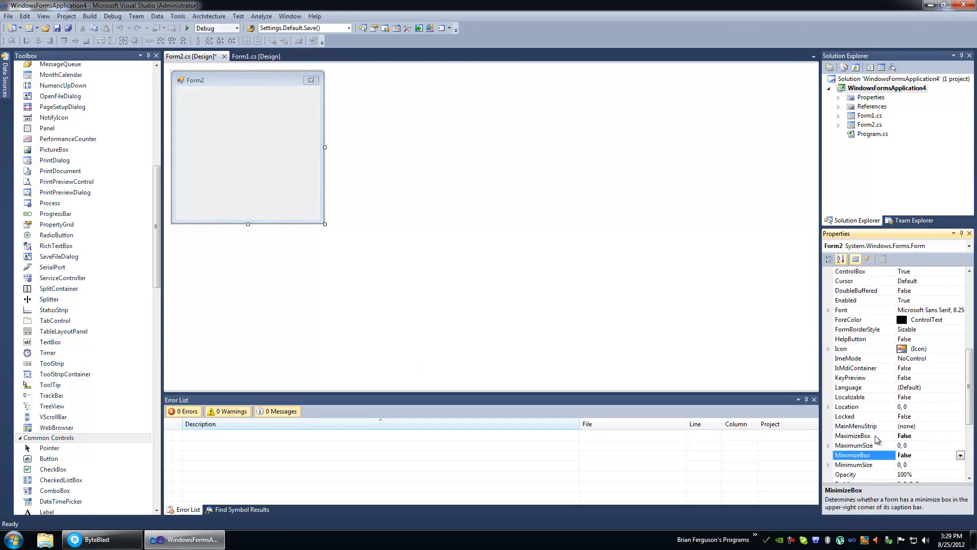
pyautogui.scroll(3, 871, 381)
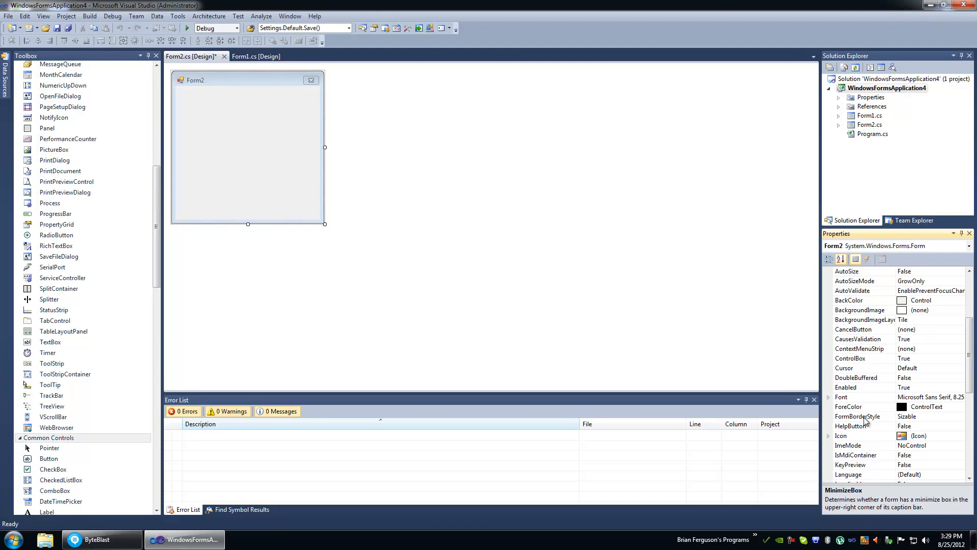
pyautogui.click(857, 416)
pyautogui.click(958, 417)
pyautogui.click(909, 435)
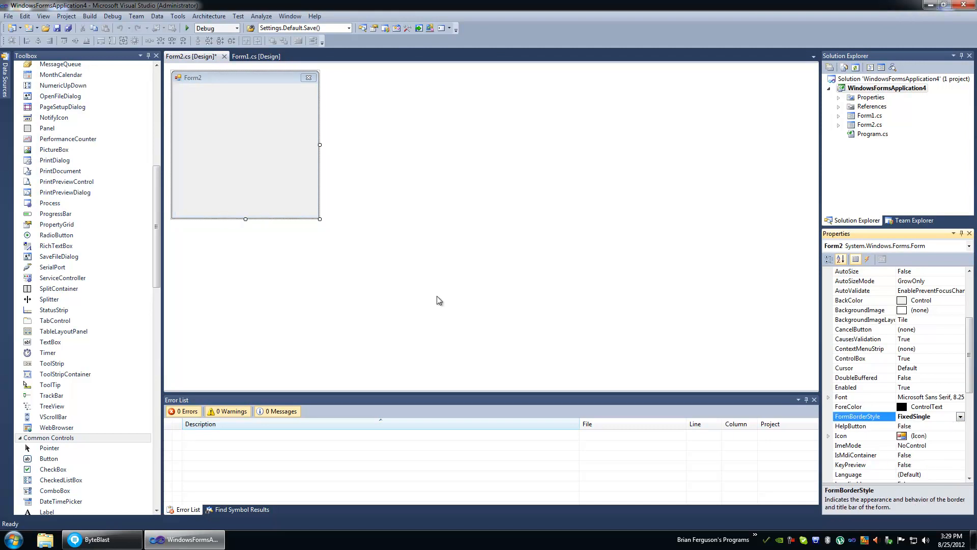
# Shorten Form2 and place a group box at its top-left holding three radio buttons.
pyautogui.moveTo(245, 220); pyautogui.dragTo(245, 174)
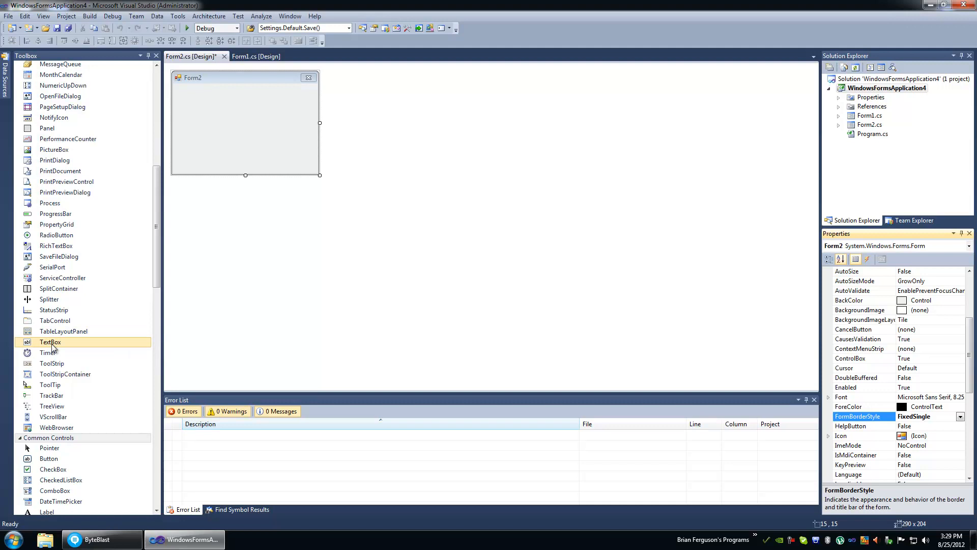
pyautogui.moveTo(156, 234); pyautogui.dragTo(156, 114)
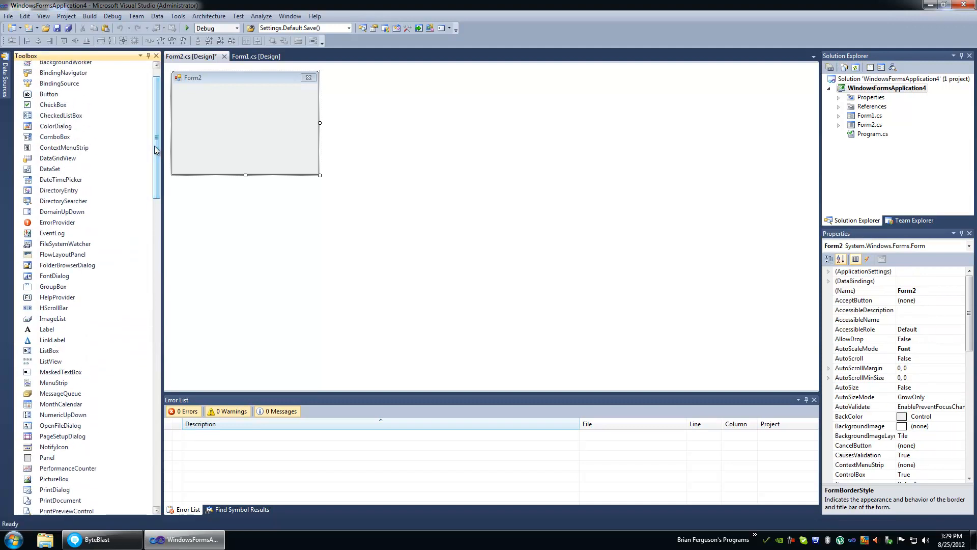
pyautogui.click(52, 285)
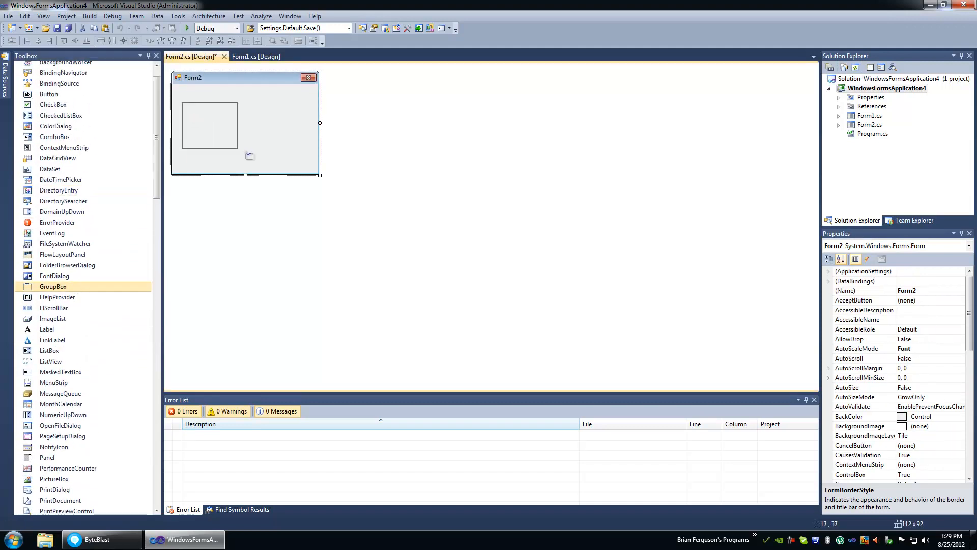
pyautogui.moveTo(182, 102); pyautogui.dragTo(301, 159)
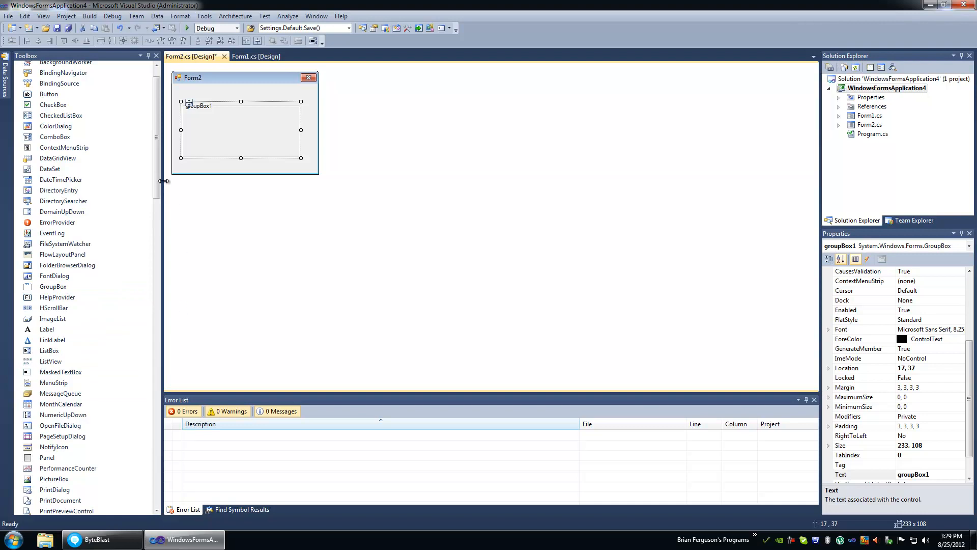
pyautogui.moveTo(156, 183)
pyautogui.mouseDown()
pyautogui.moveTo(155, 158)
pyautogui.moveTo(157, 257)
pyautogui.mouseUp()
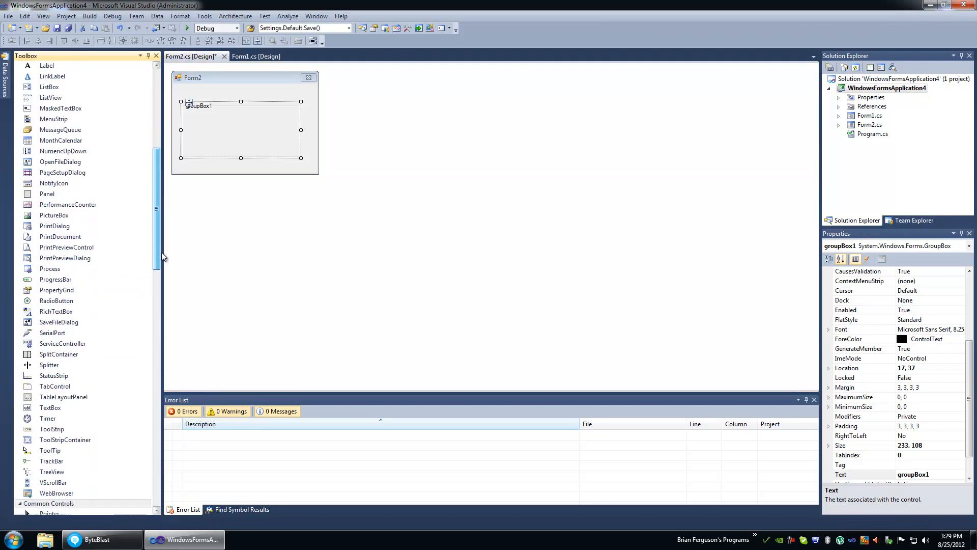
pyautogui.doubleClick(56, 277)
pyautogui.doubleClick(67, 281)
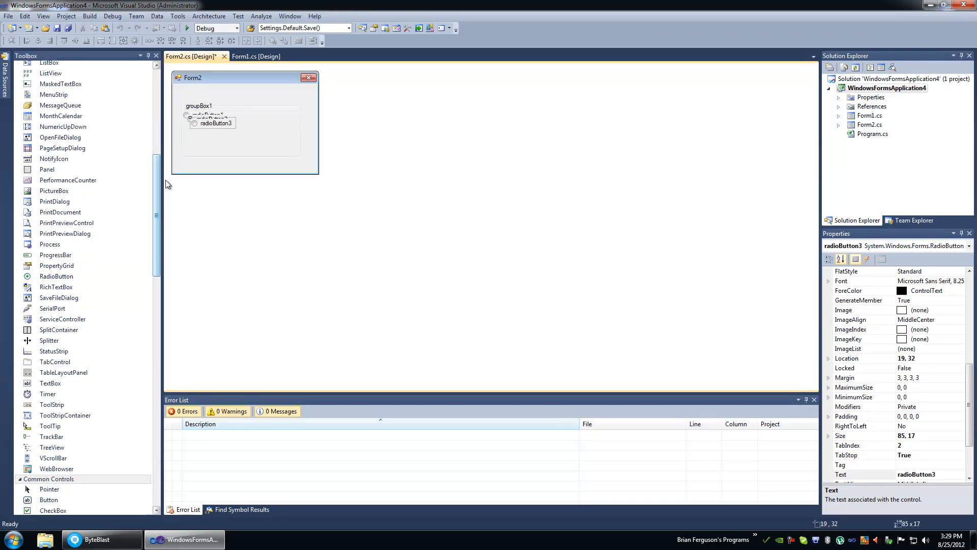
pyautogui.moveTo(200, 124); pyautogui.dragTo(205, 139)
pyautogui.click(244, 139)
pyautogui.moveTo(189, 103); pyautogui.dragTo(185, 90)
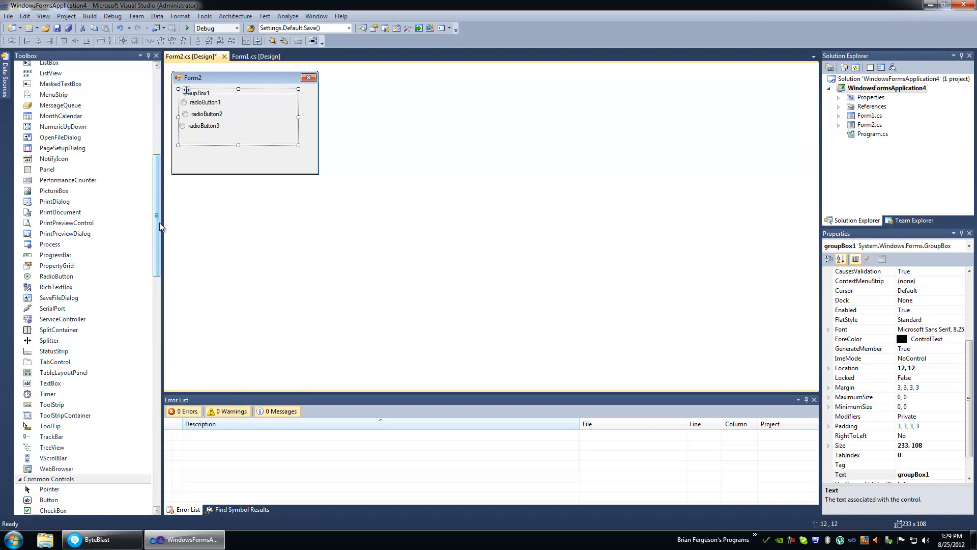
pyautogui.scroll(6, 86, 223)
pyautogui.scroll(5, 82, 201)
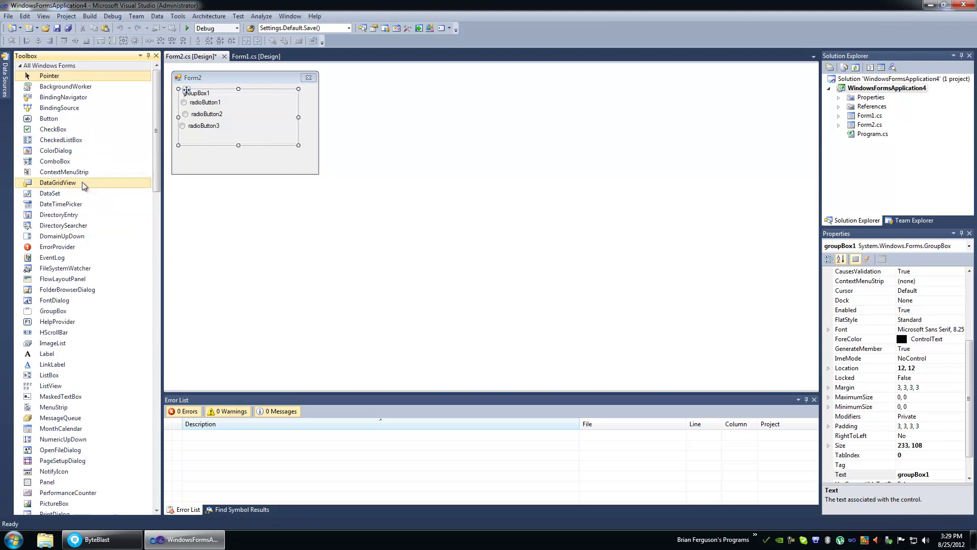
# Add a button at Form2's bottom-right with Text 'OK' and DialogResult set to OK.
pyautogui.doubleClick(74, 121)
pyautogui.moveTo(200, 101); pyautogui.dragTo(292, 161)
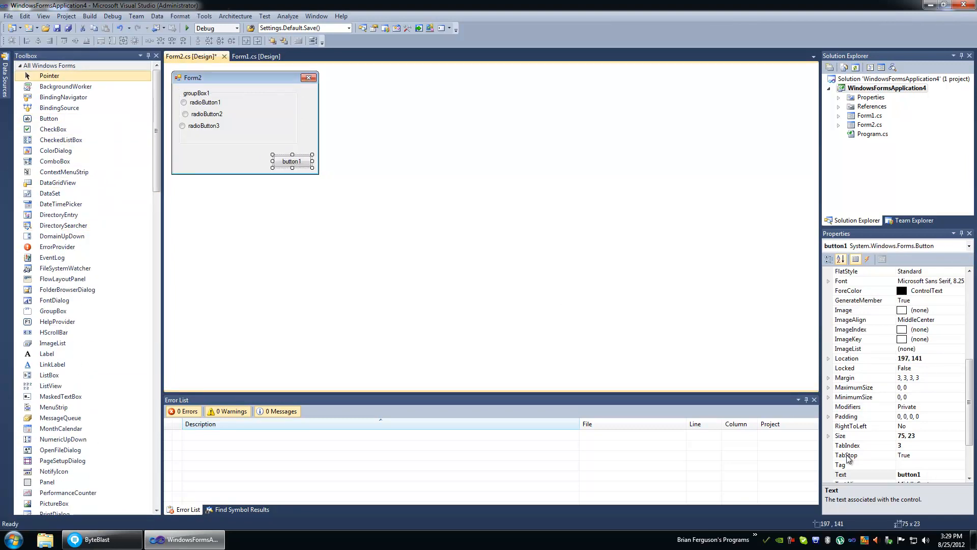
pyautogui.click(924, 474)
pyautogui.write('OK')
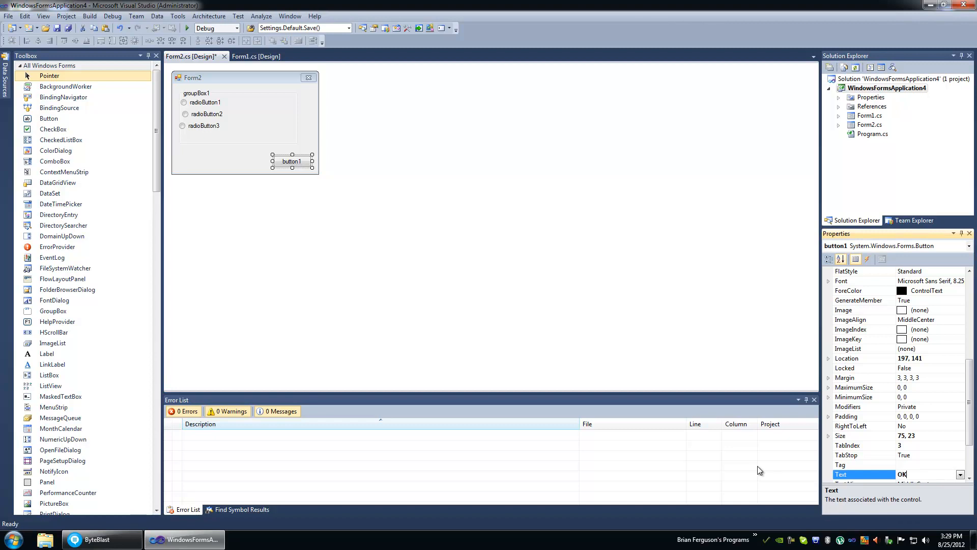
pyautogui.click(857, 387)
pyautogui.scroll(2, 877, 410)
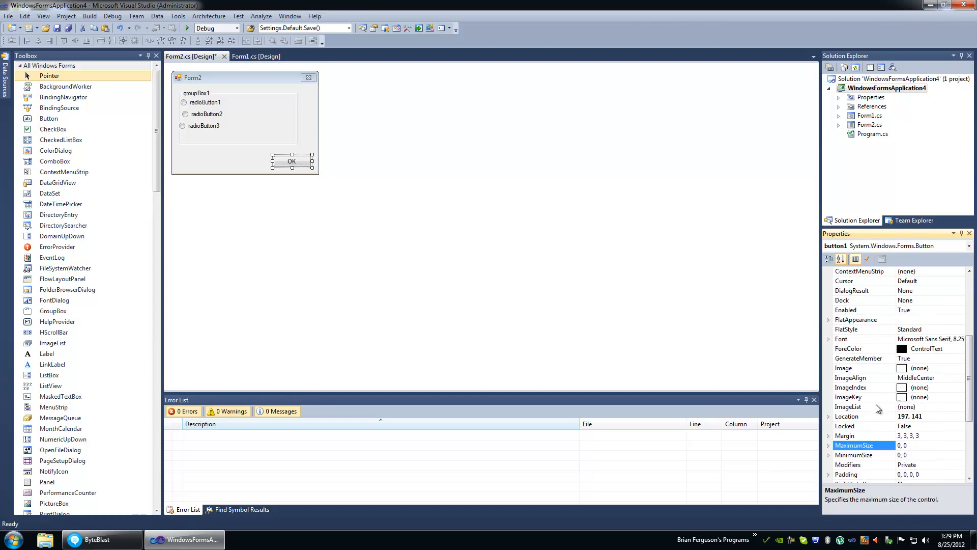
pyautogui.scroll(3, 879, 410)
pyautogui.click(855, 369)
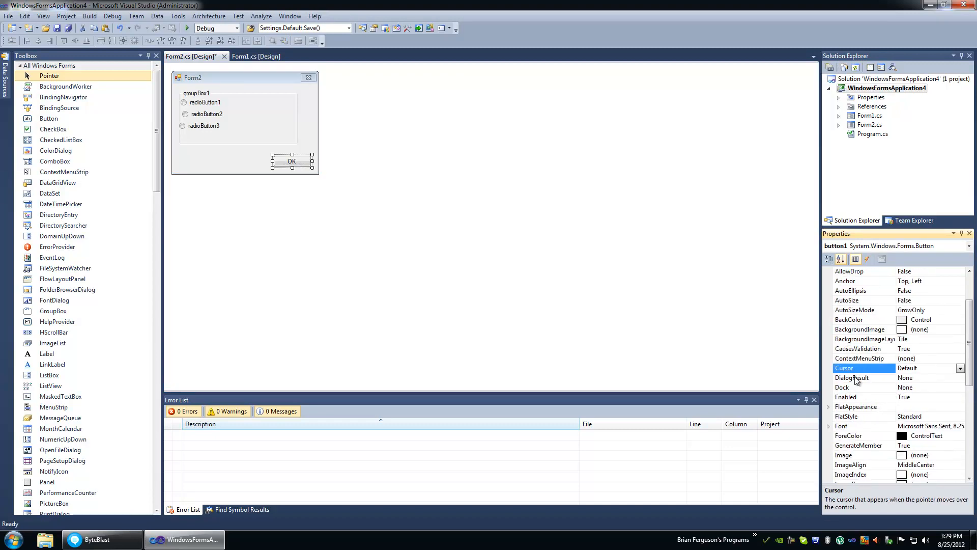
pyautogui.click(960, 378)
pyautogui.click(904, 399)
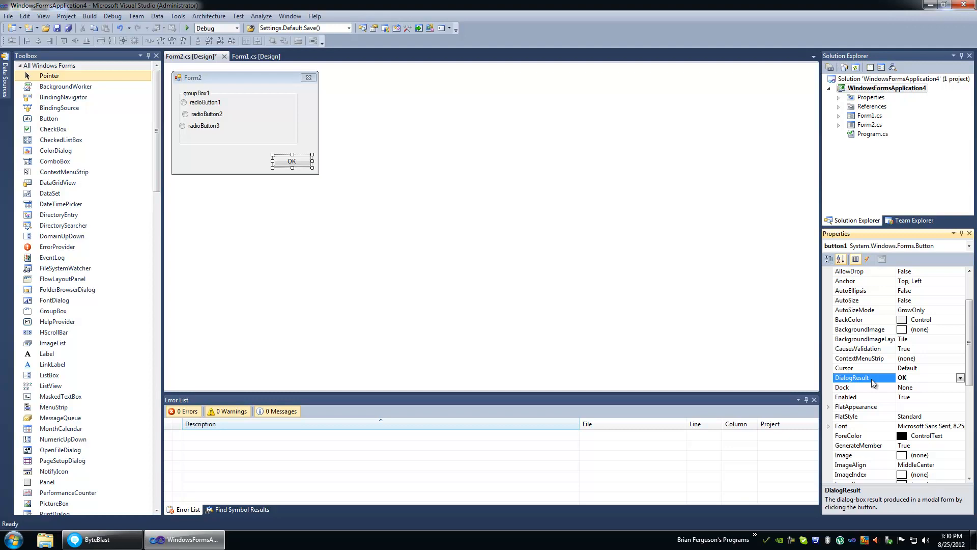
# Create the OK button's click handler, write DialogResult and Close statements, then cut them out.
pyautogui.doubleClick(281, 162)
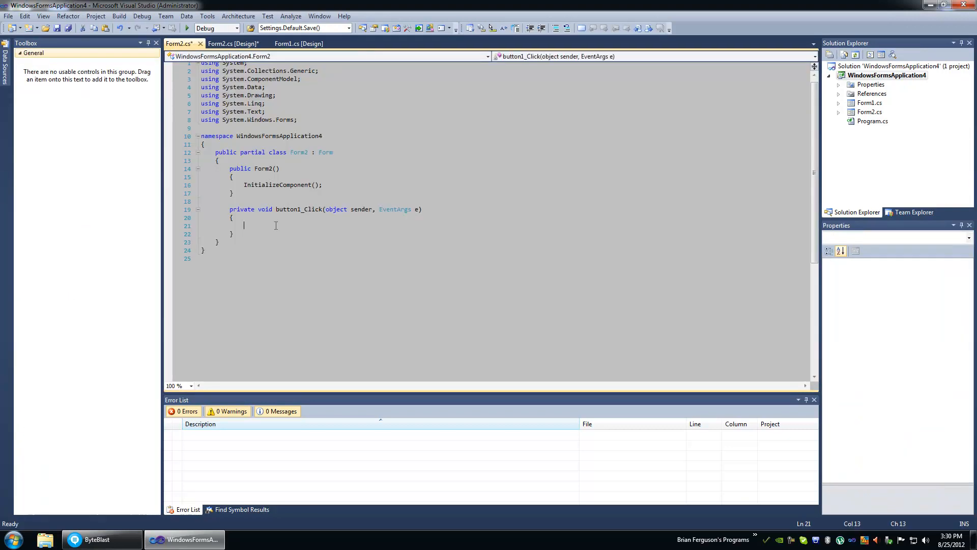
pyautogui.write('this.dia')
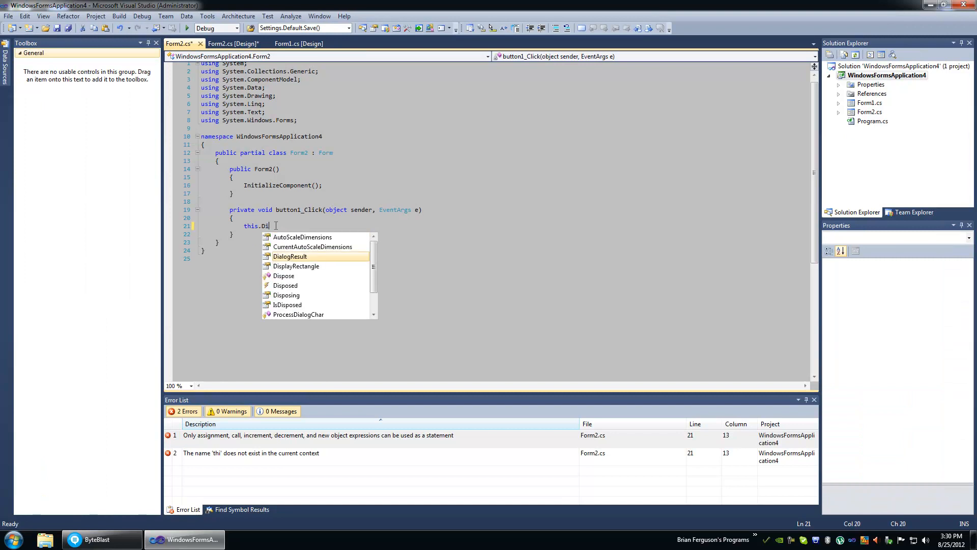
pyautogui.press('Tab')
pyautogui.write('=')
pyautogui.press('Tab')
pyautogui.write('.')
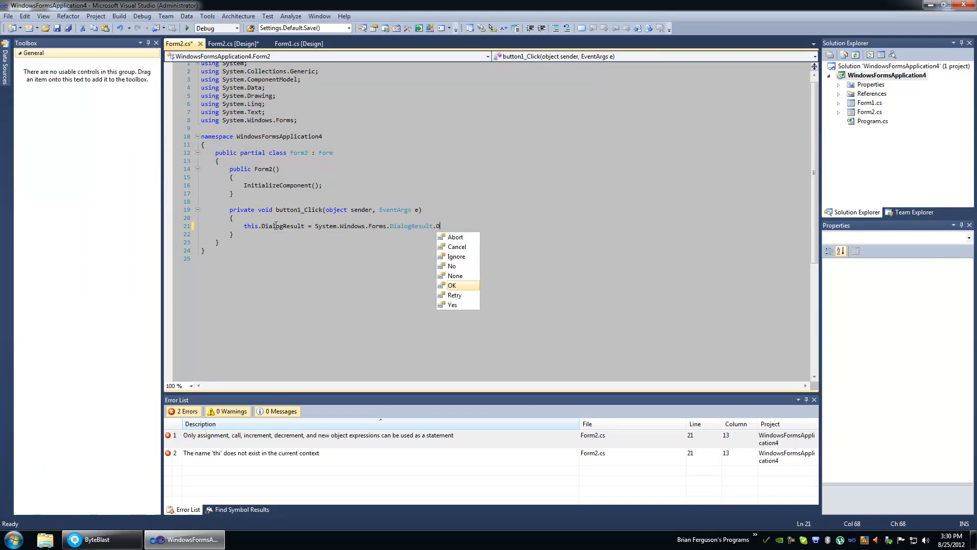
pyautogui.write('OK;')
pyautogui.press('Return')
pyautogui.write('this.')
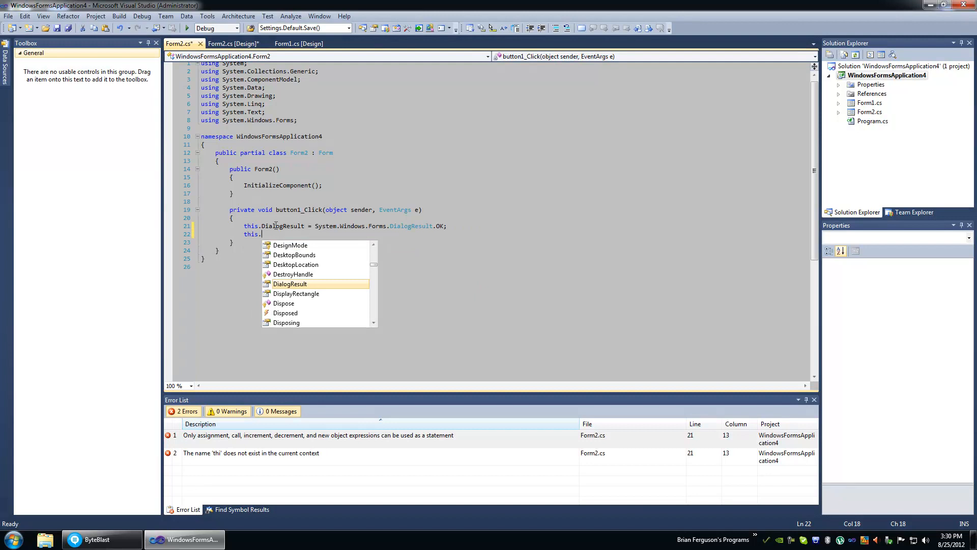
pyautogui.write('cl')
pyautogui.press('Tab')
pyautogui.write(';')
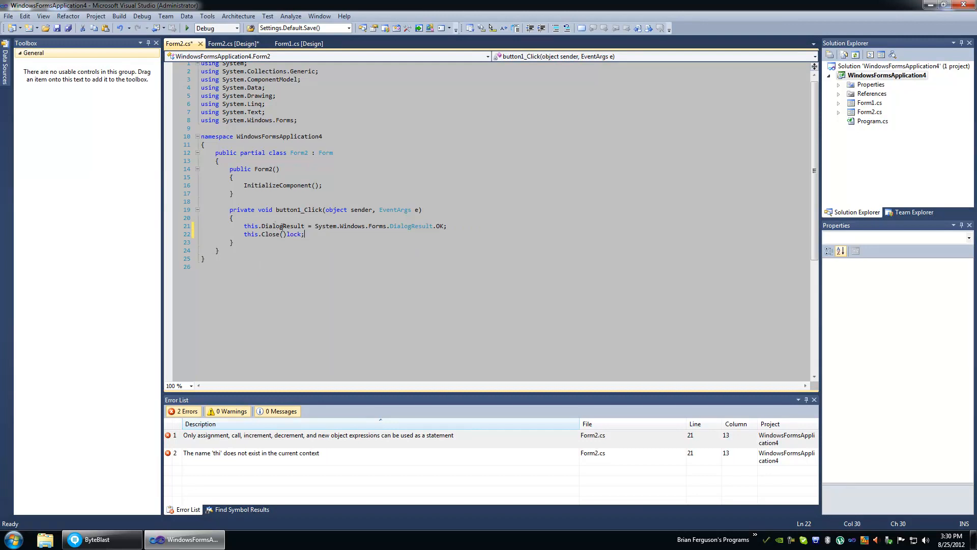
pyautogui.hotkey('shift', 'Up')
pyautogui.hotkey('shift', 'Up')
pyautogui.hotkey('ctrl', 'x')
# Return to the designers and bring up Form1's design view.
pyautogui.click(229, 44)
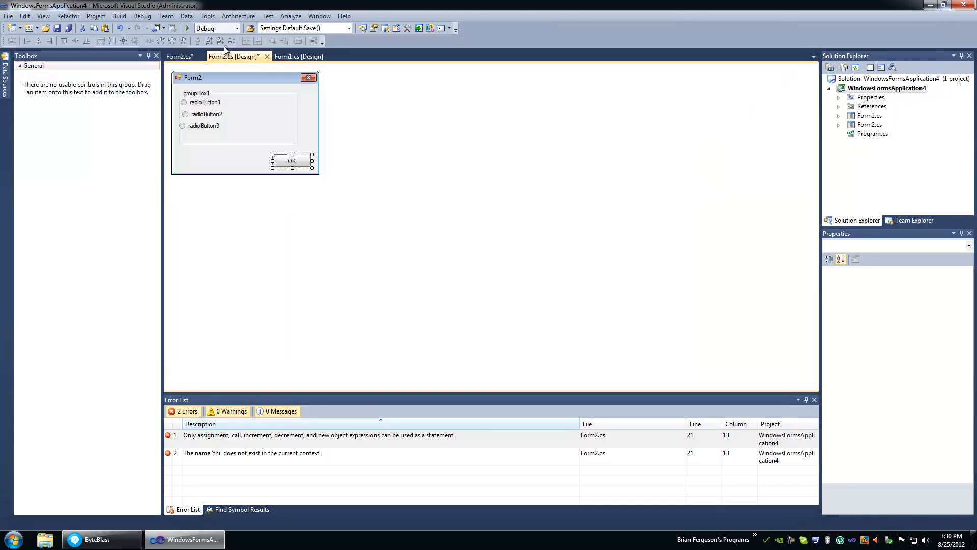
pyautogui.click(297, 43)
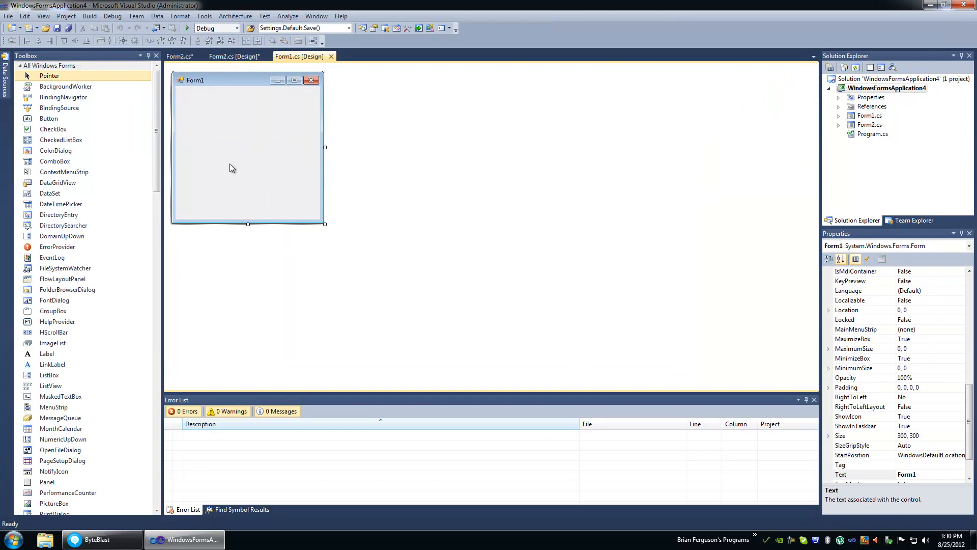
# Generate a Form1_MouseClick handler from Form1's Events list in Properties.
pyautogui.rightClick(255, 153)
pyautogui.press('Escape')
pyautogui.click(867, 258)
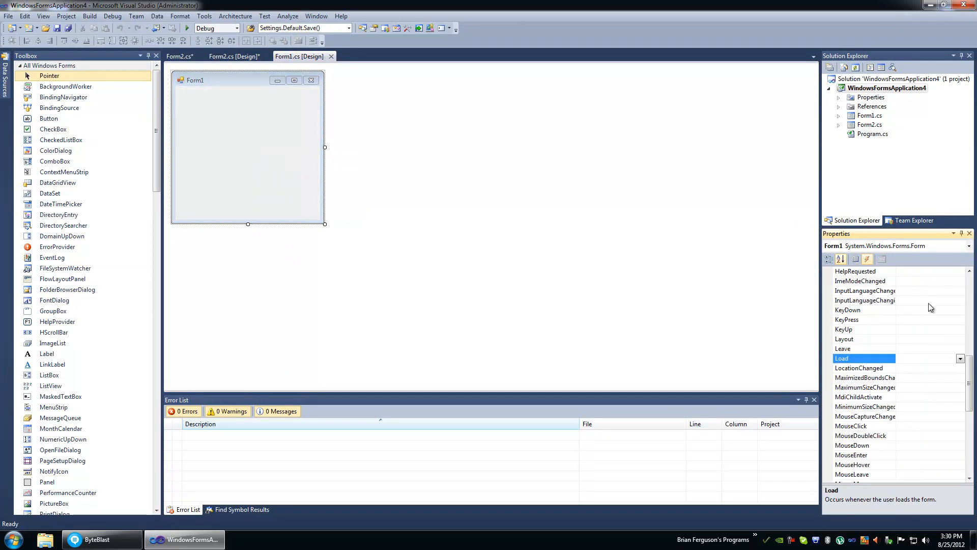
pyautogui.scroll(-2, 869, 381)
pyautogui.doubleClick(853, 368)
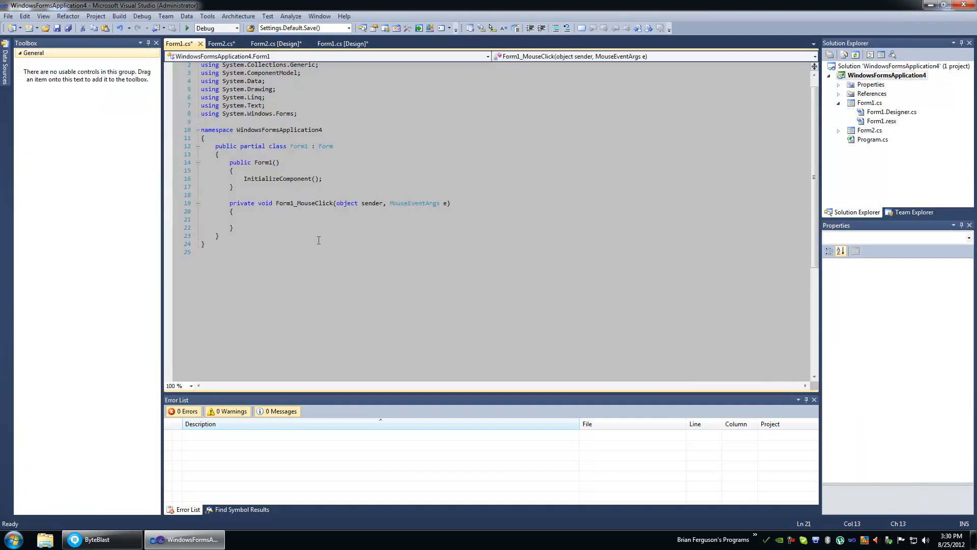
pyautogui.write('sing')
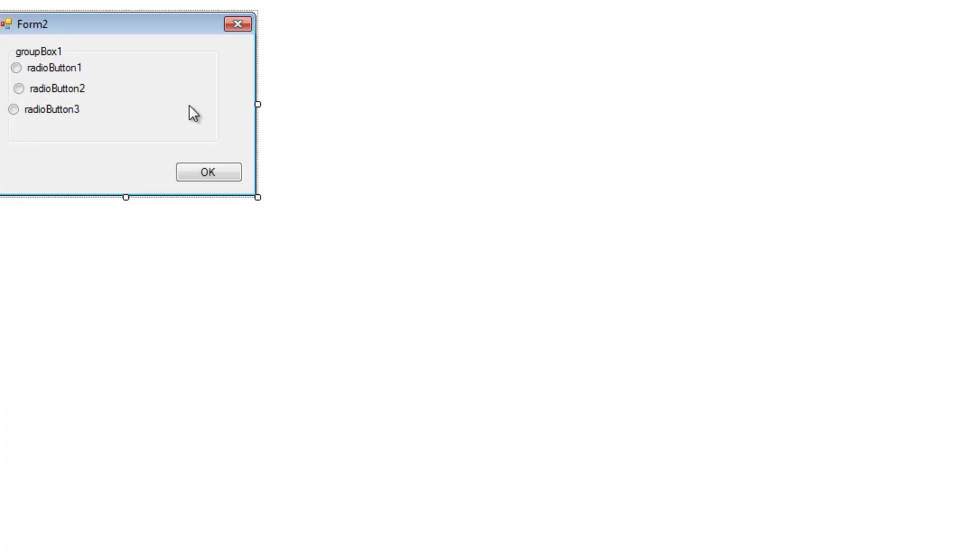
# Add 'public string SelectedText { get; set; }' inside the Form2 class.
pyautogui.rightClick(191, 106)
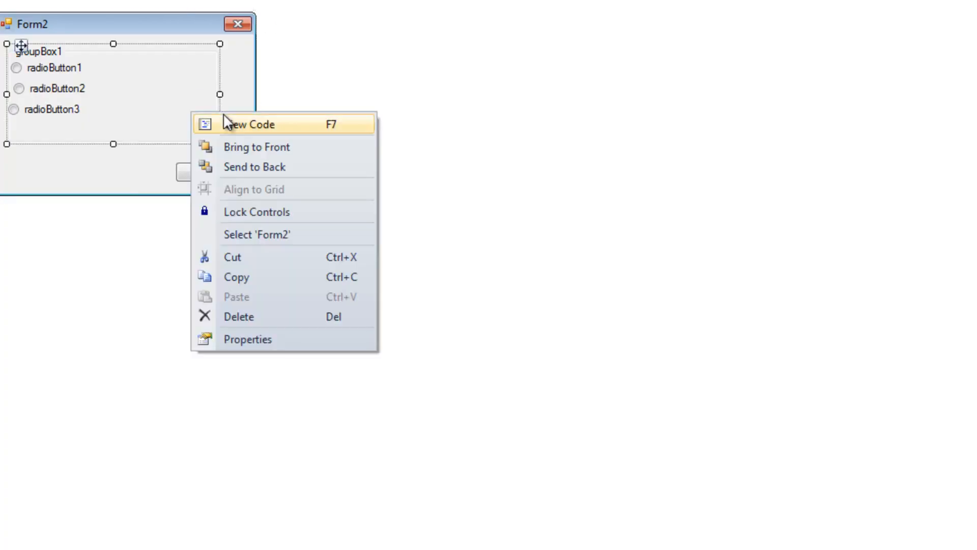
pyautogui.click(229, 123)
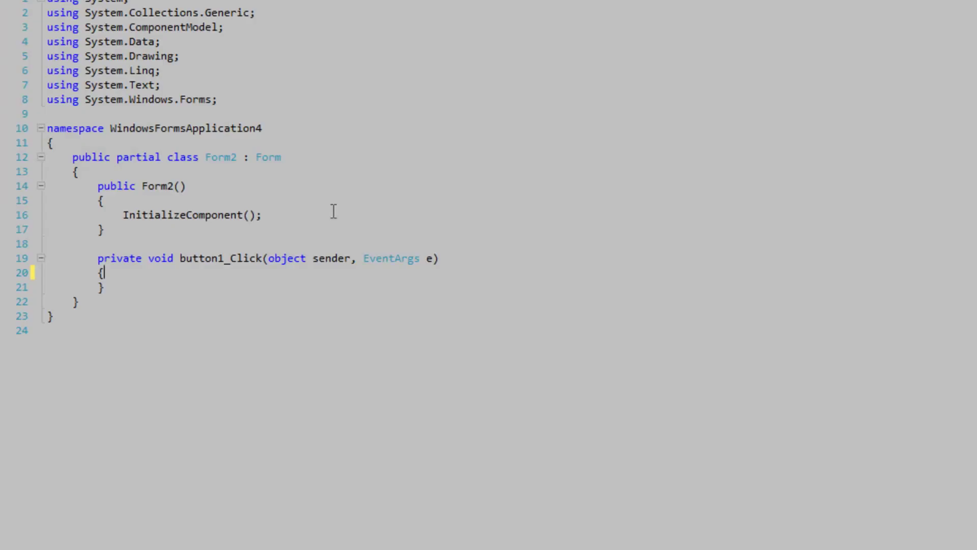
pyautogui.click(121, 171)
pyautogui.press('Return')
pyautogui.press('Return')
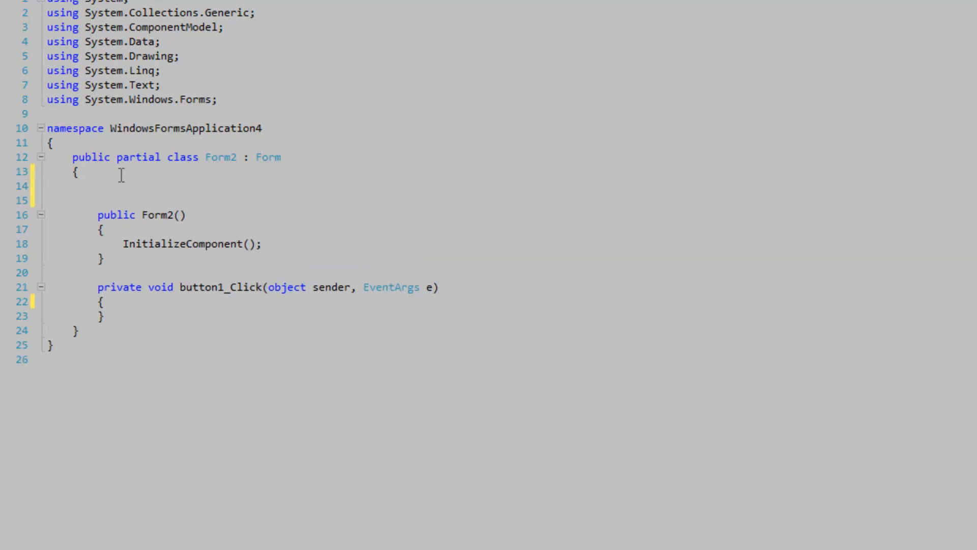
pyautogui.write('public')
pyautogui.write(' string ')
pyautogui.write('SelectedT')
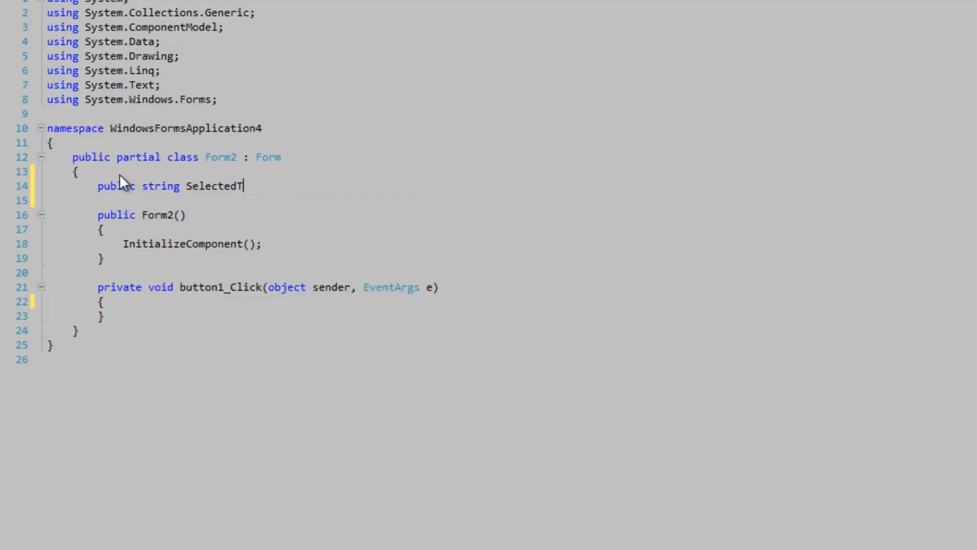
pyautogui.write('ext { ge')
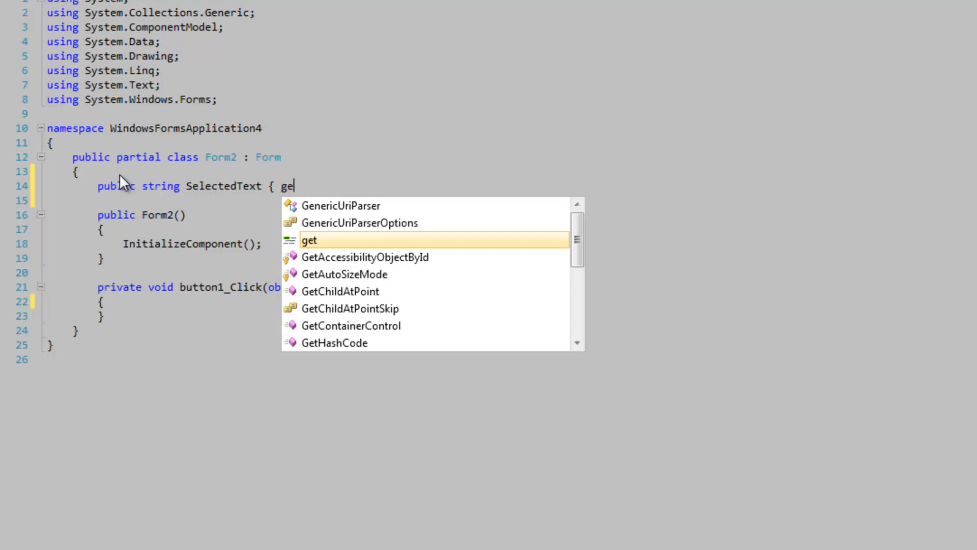
pyautogui.write('t; set; }')
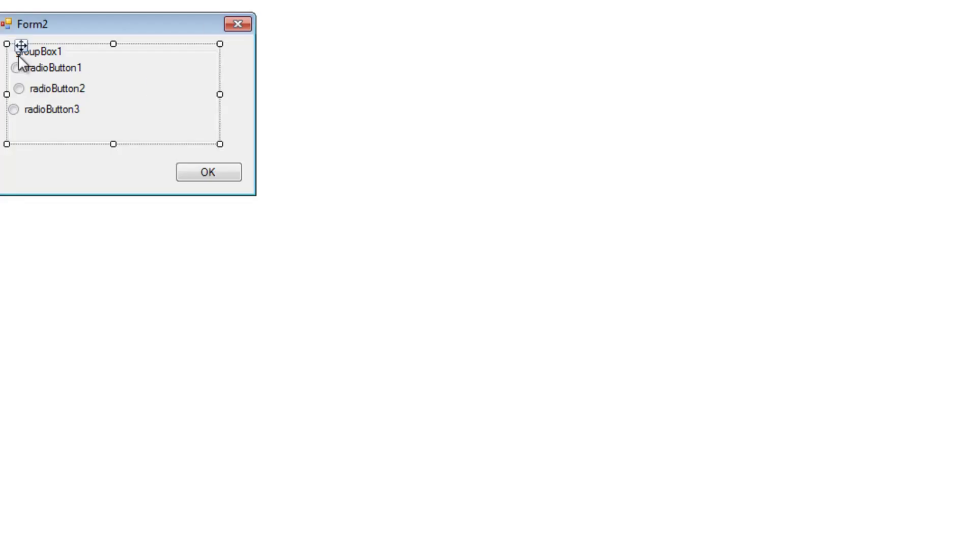
# Create CheckedChanged handlers for radioButton1, radioButton2 and radioButton3.
pyautogui.doubleClick(66, 183)
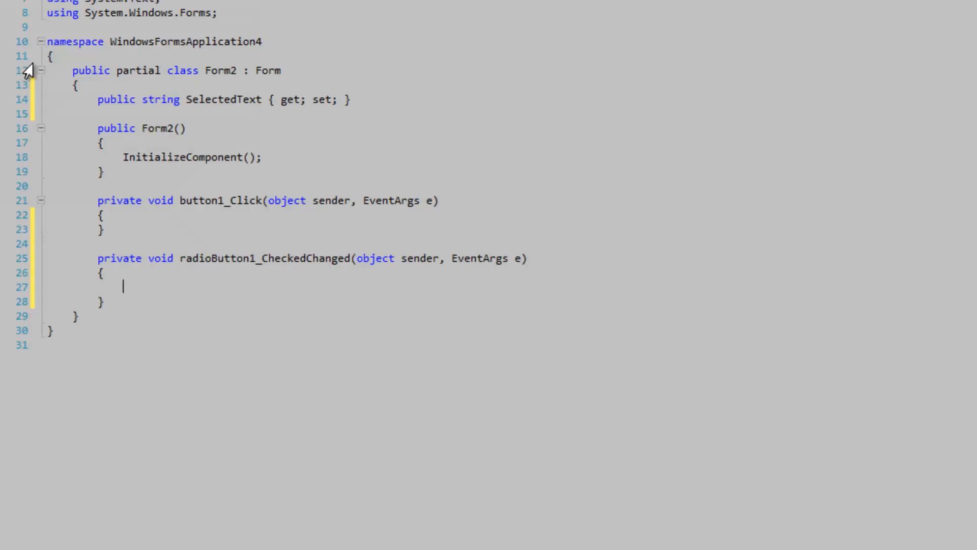
pyautogui.doubleClick(46, 89)
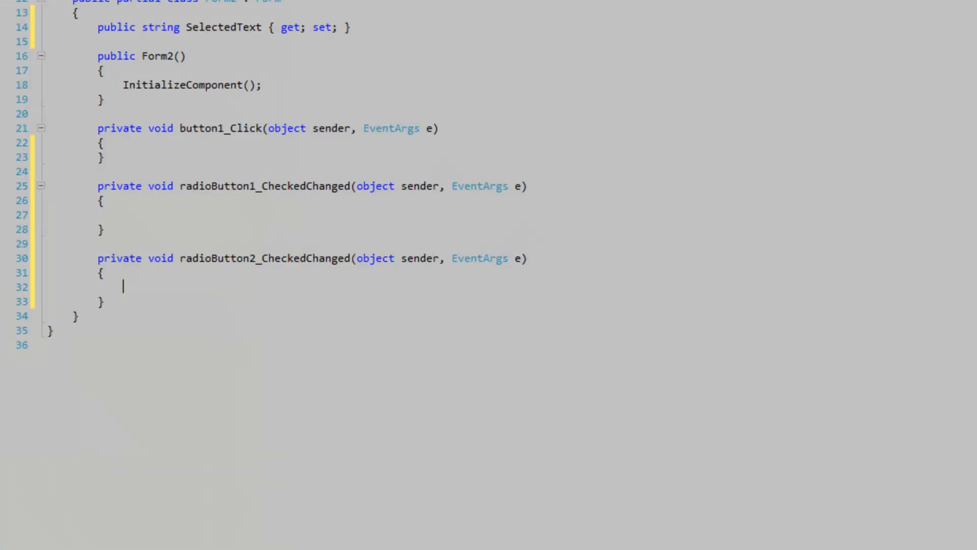
pyautogui.doubleClick(66, 107)
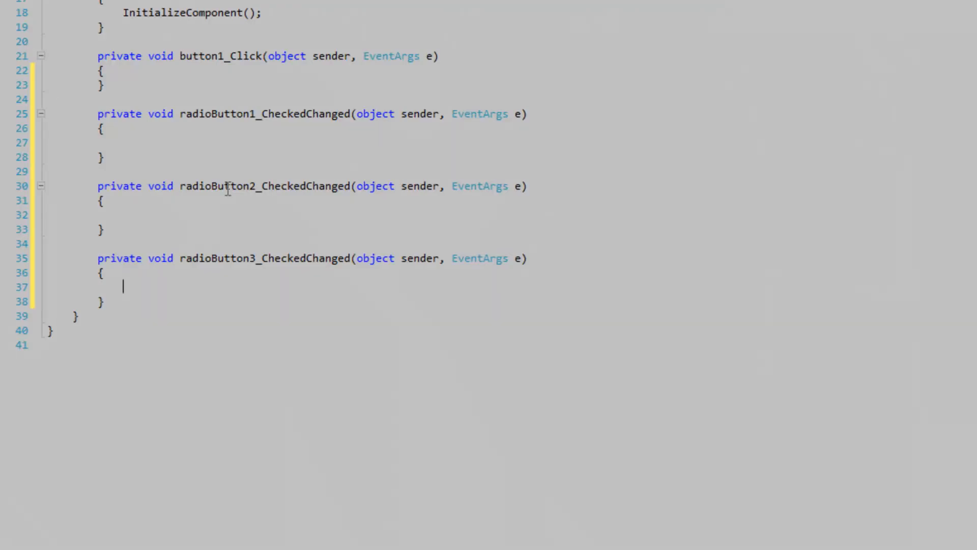
pyautogui.scroll(2, 228, 191)
# Write SelectedText = radioButton1.Text in the first handler and copy it into radioButton2's.
pyautogui.click(190, 158)
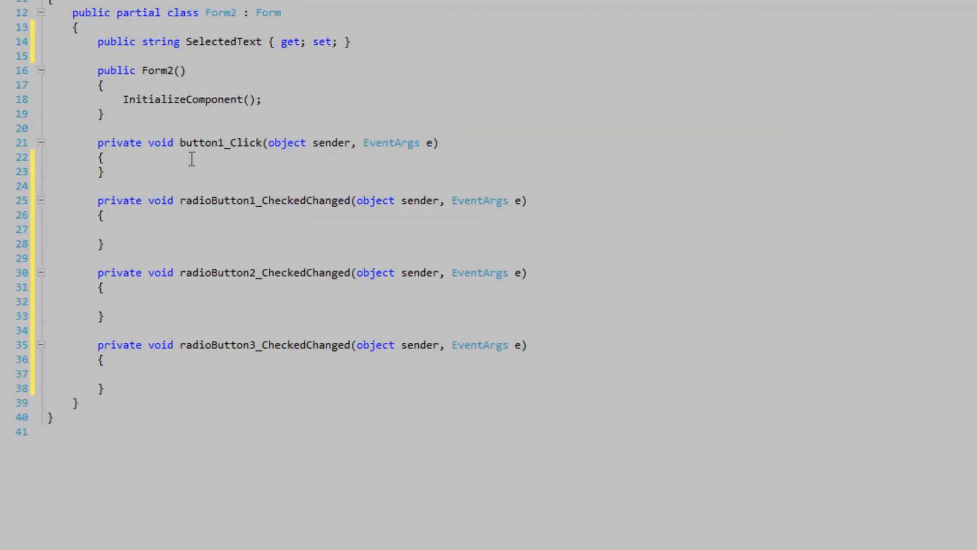
pyautogui.click(202, 229)
pyautogui.write('Selecte')
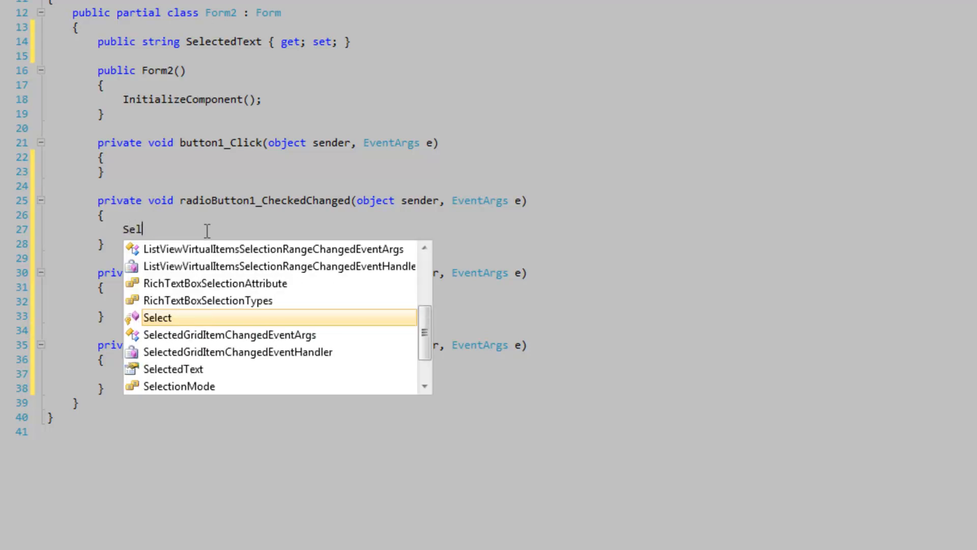
pyautogui.press('Down')
pyautogui.press('Down')
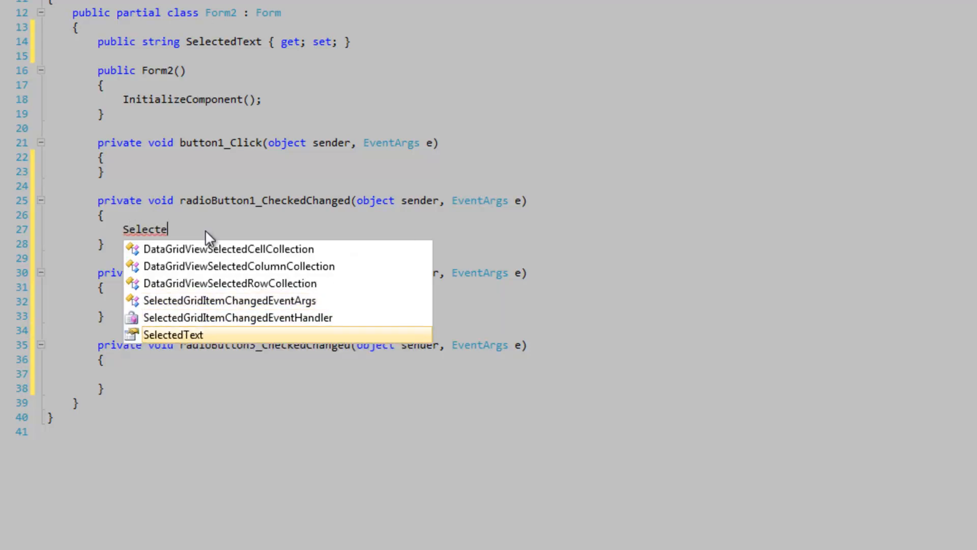
pyautogui.write('= radio')
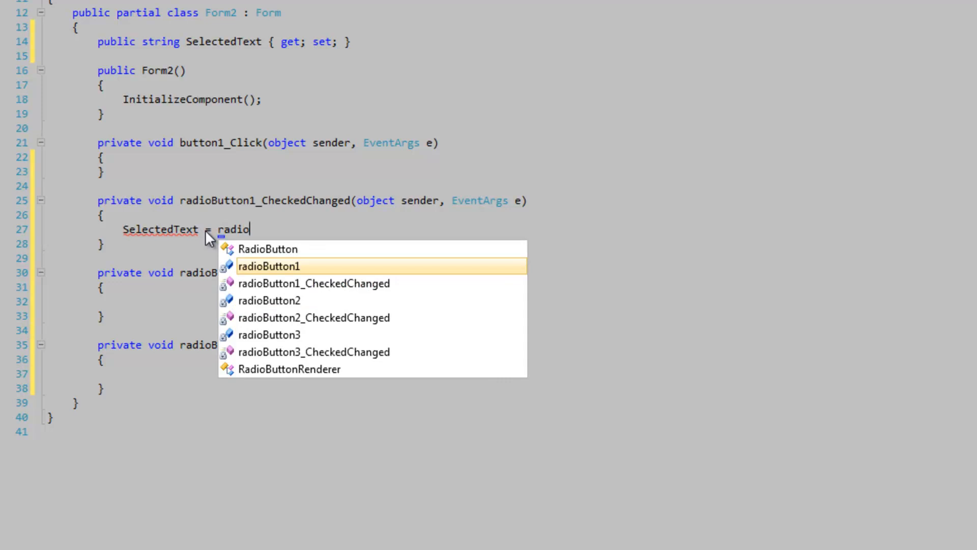
pyautogui.press('Tab')
pyautogui.write('.Text;')
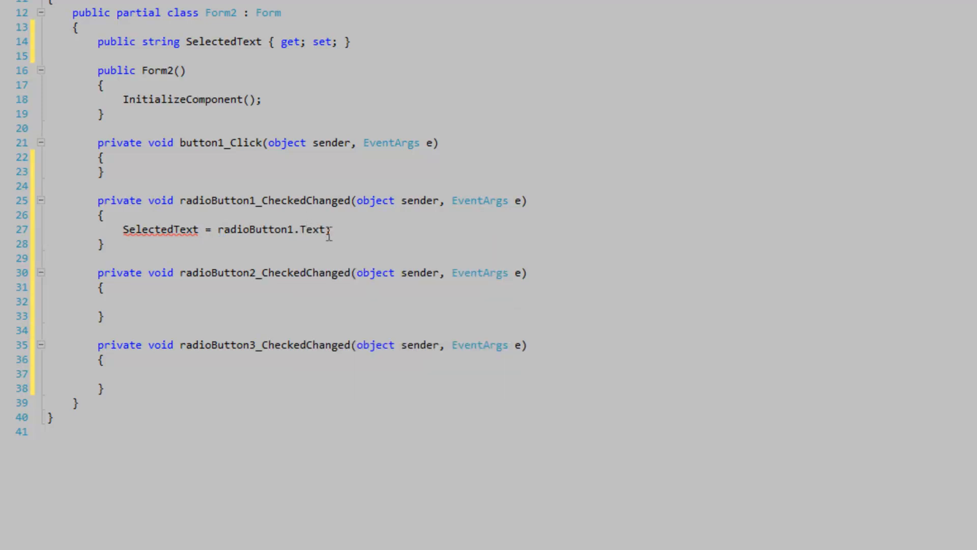
pyautogui.hotkey('shift', 'Home')
pyautogui.hotkey('ctrl', 'c')
pyautogui.click(149, 298)
pyautogui.hotkey('ctrl', 'v')
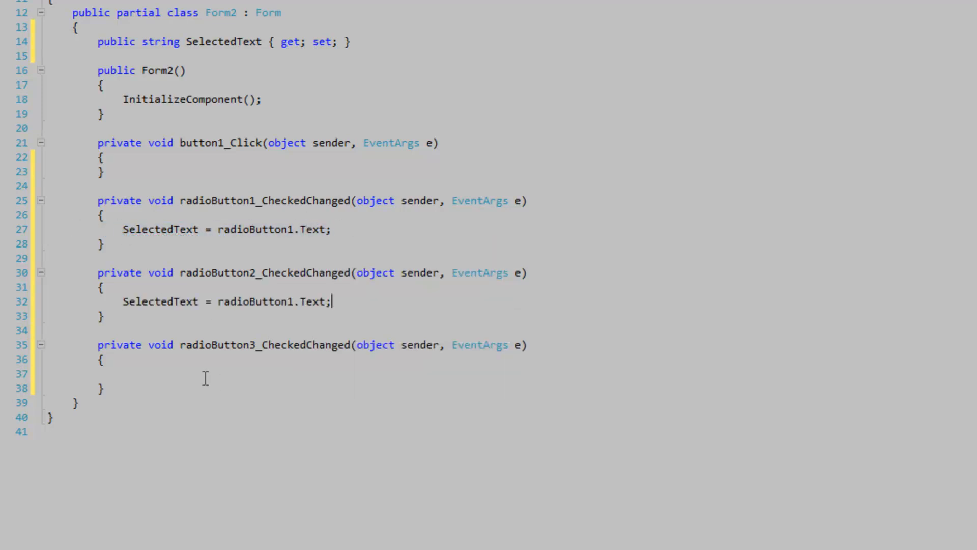
# Paste the assignment into radioButton3's handler and correct the button numbers to 2 and 3.
pyautogui.click(237, 386)
pyautogui.hotkey('ctrl', 'v')
pyautogui.hotkey('ctrl', 'z')
pyautogui.click(204, 374)
pyautogui.hotkey('ctrl', 'v')
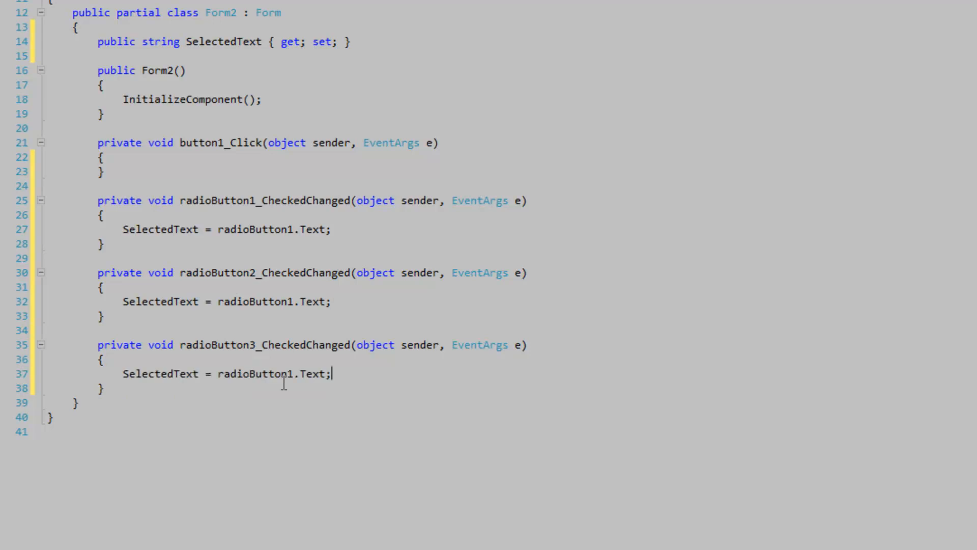
pyautogui.click(293, 373)
pyautogui.press('BackSpace')
pyautogui.write('3')
pyautogui.click(293, 301)
pyautogui.press('BackSpace')
pyautogui.write('2')
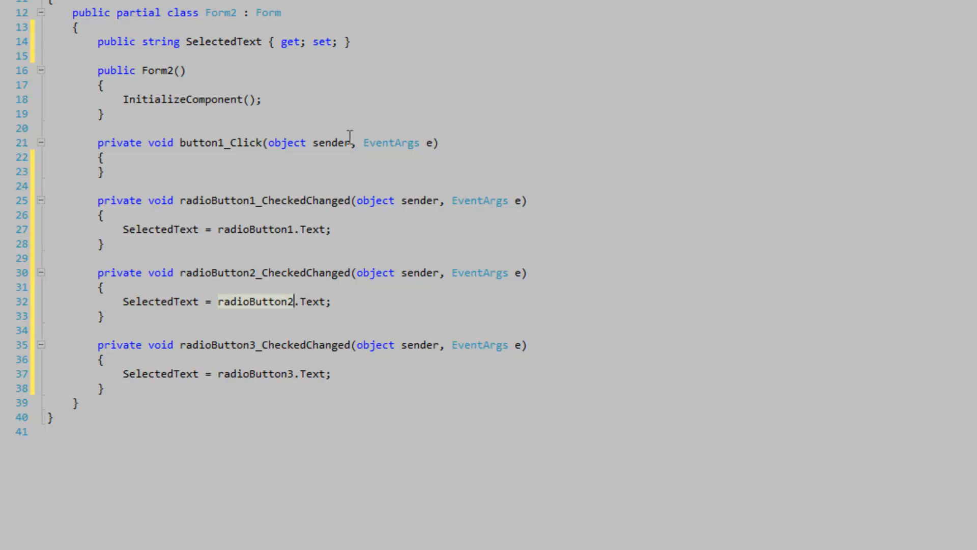
# In Form1_MouseClick, write a using block that creates a new Form2 instance.
pyautogui.hotkey('ctrl', 'Tab')
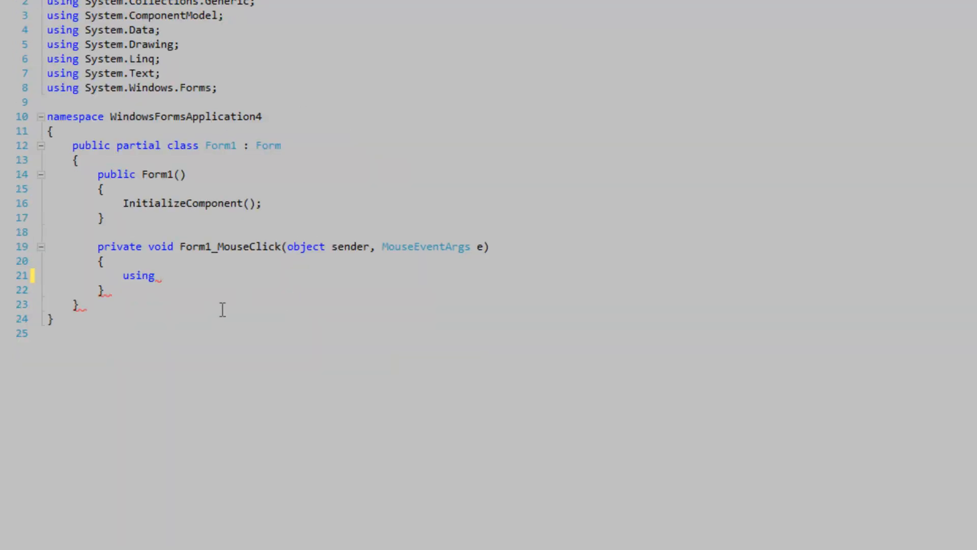
pyautogui.write('(')
pyautogui.write('Fie')
pyautogui.press('BackSpace')
pyautogui.press('BackSpace')
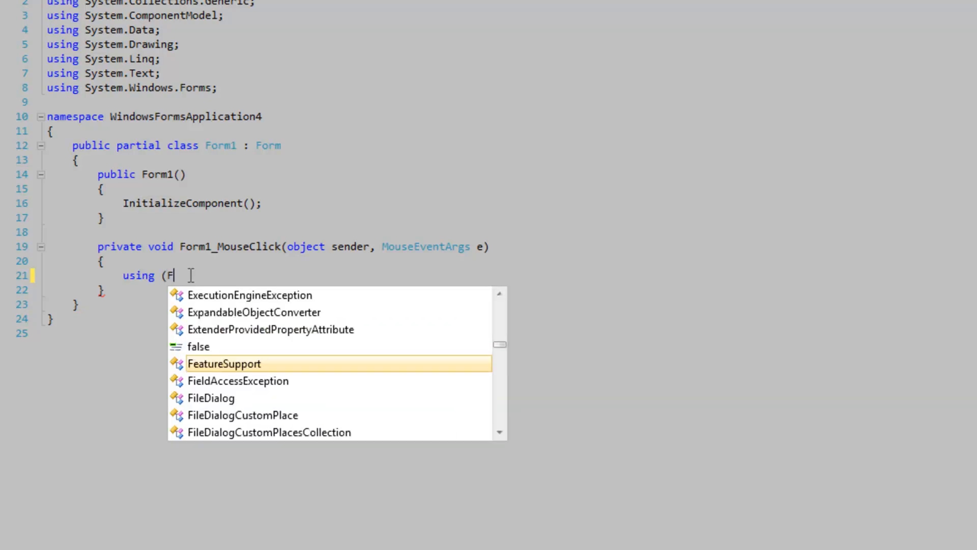
pyautogui.write('orm2')
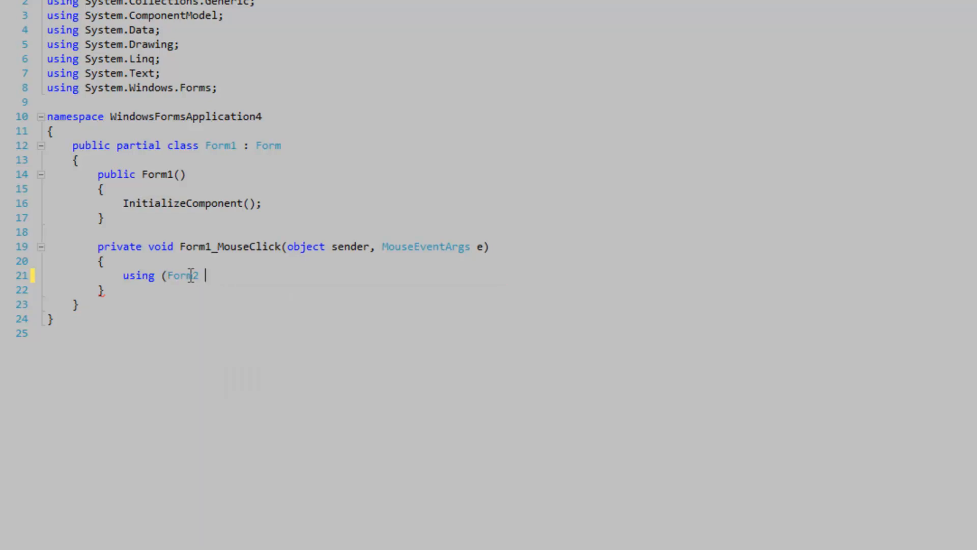
pyautogui.write(' form2 = new')
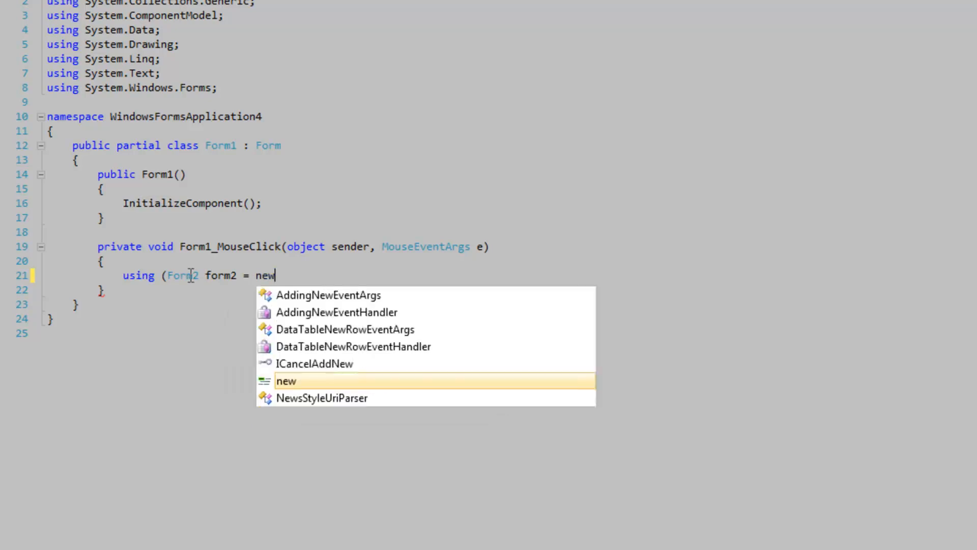
pyautogui.write(' Form2())')
pyautogui.press('Return')
pyautogui.write('{')
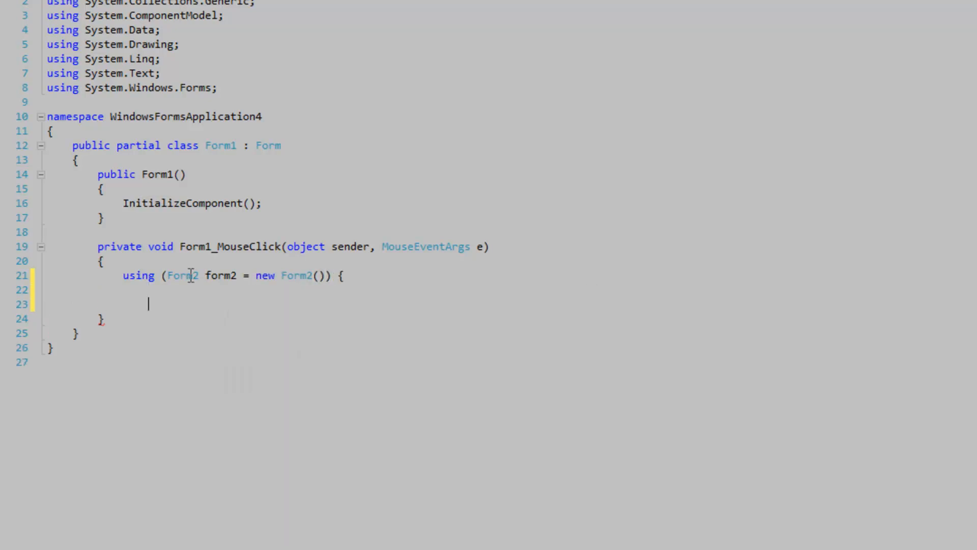
pyautogui.press('Return')
pyautogui.write('}')
pyautogui.press('Up')
pyautogui.press('Return')
pyautogui.write('if (')
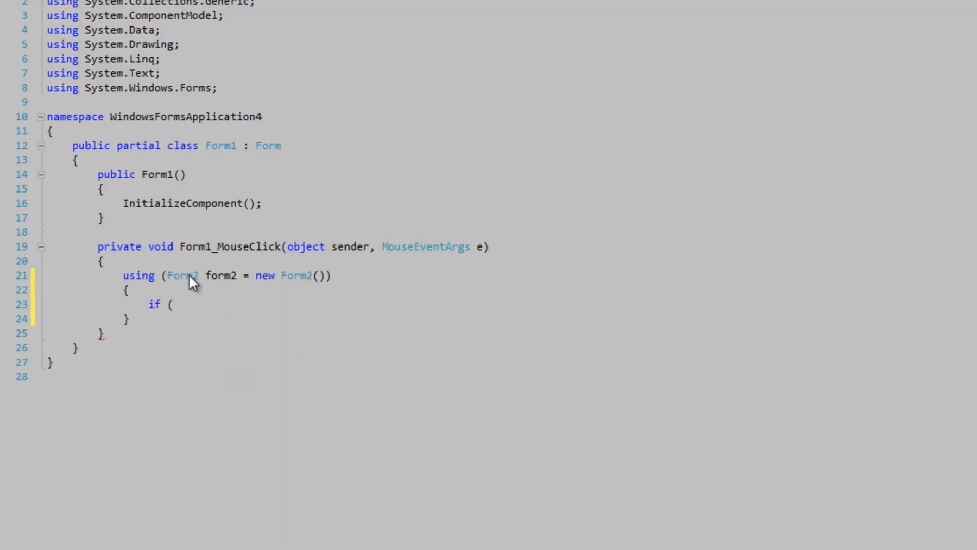
pyautogui.write('form2')
pyautogui.write('.Se')
# Add 'if (form2.ShowDialog() == DialogResult.OK) this.Text = form2.SelectedText;' and save.
pyautogui.press('BackSpace')
pyautogui.write('how')
pyautogui.press('Down')
pyautogui.write('(')
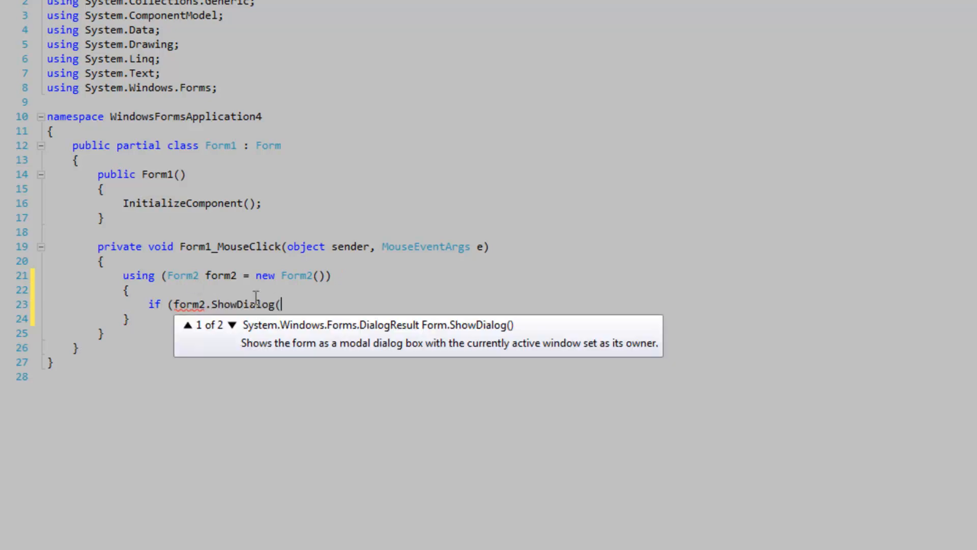
pyautogui.write(') ==')
pyautogui.press('Tab')
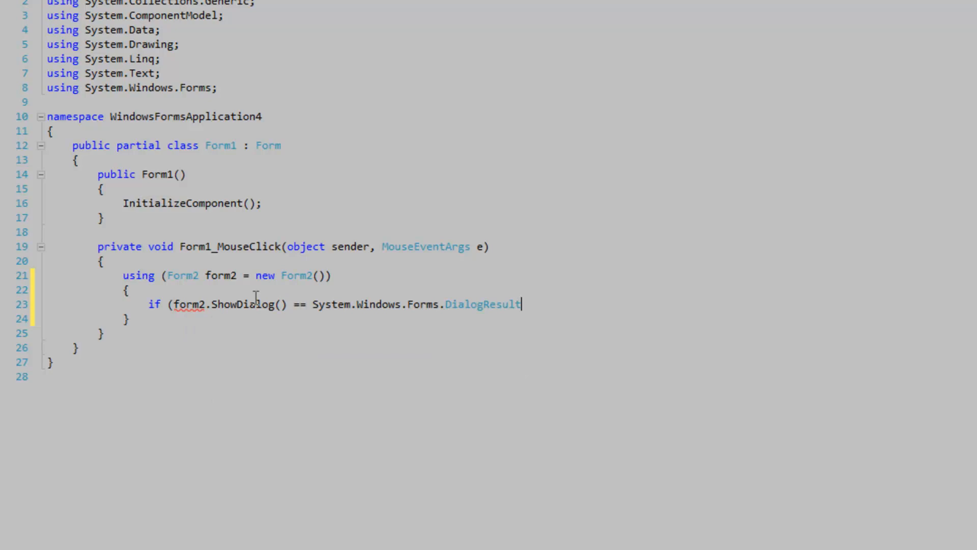
pyautogui.write('0')
pyautogui.press('BackSpace')
pyautogui.write('.OK)')
pyautogui.press('Return')
pyautogui.write('thi')
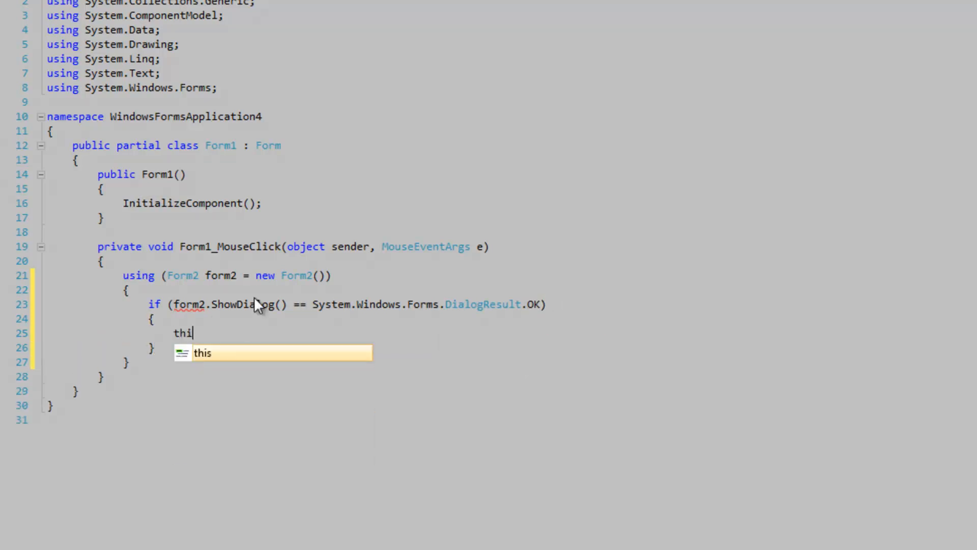
pyautogui.write('s.text = ')
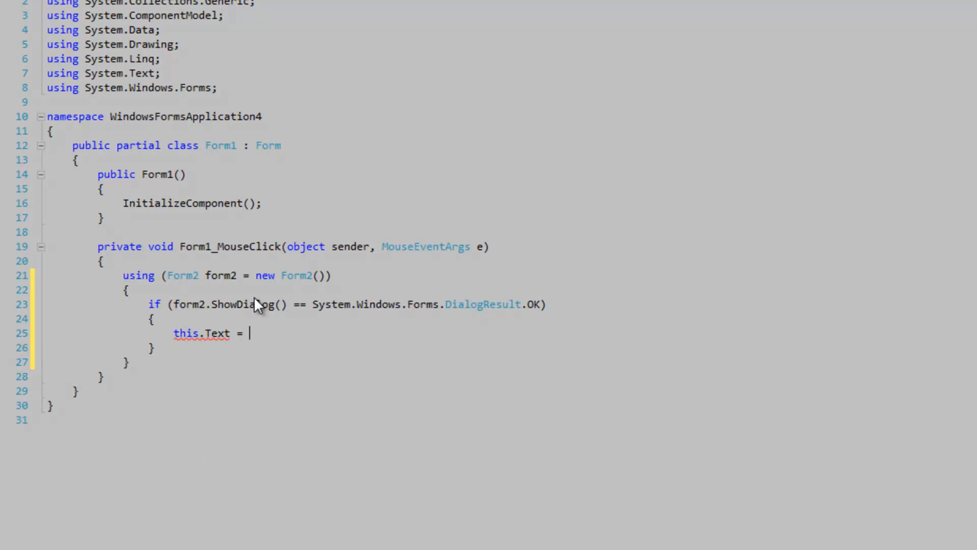
pyautogui.write('form2.S')
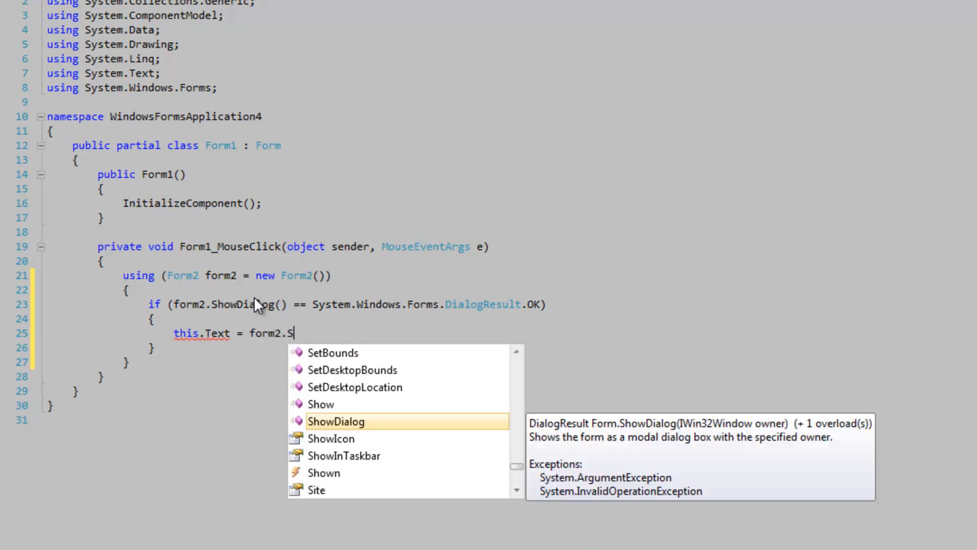
pyautogui.write('ele')
pyautogui.press('Down')
pyautogui.press('Tab')
pyautogui.write(';')
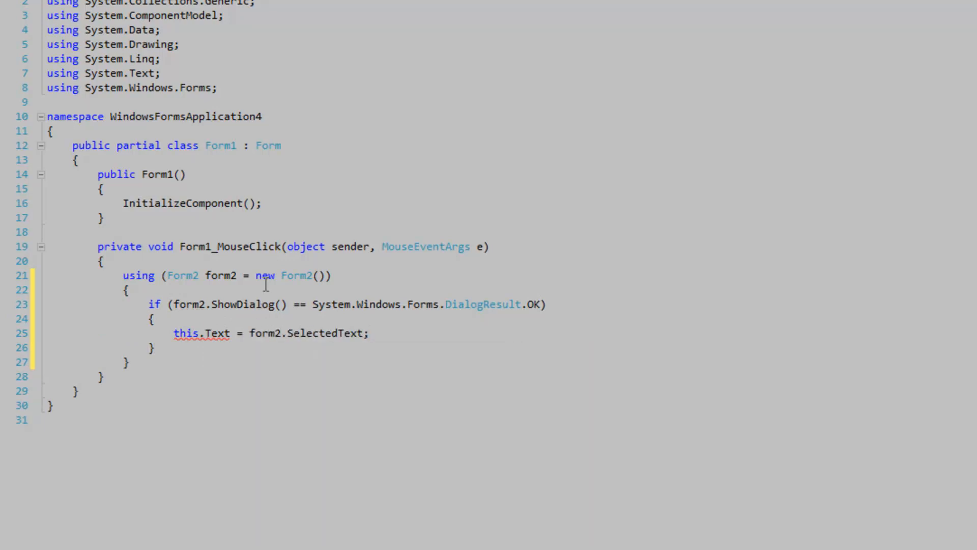
pyautogui.hotkey('ctrl', 's')
pyautogui.click(265, 289)
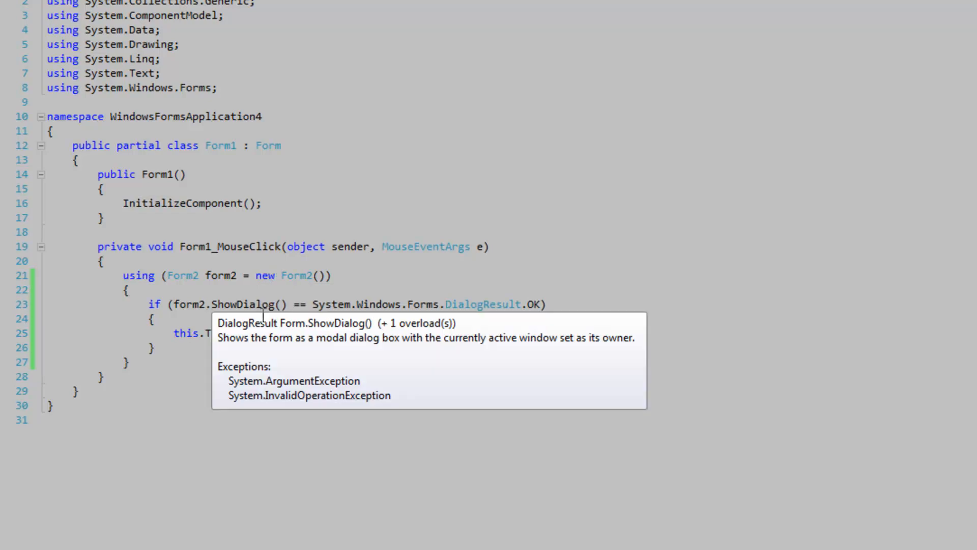
pyautogui.moveTo(324, 276); pyautogui.dragTo(162, 274)
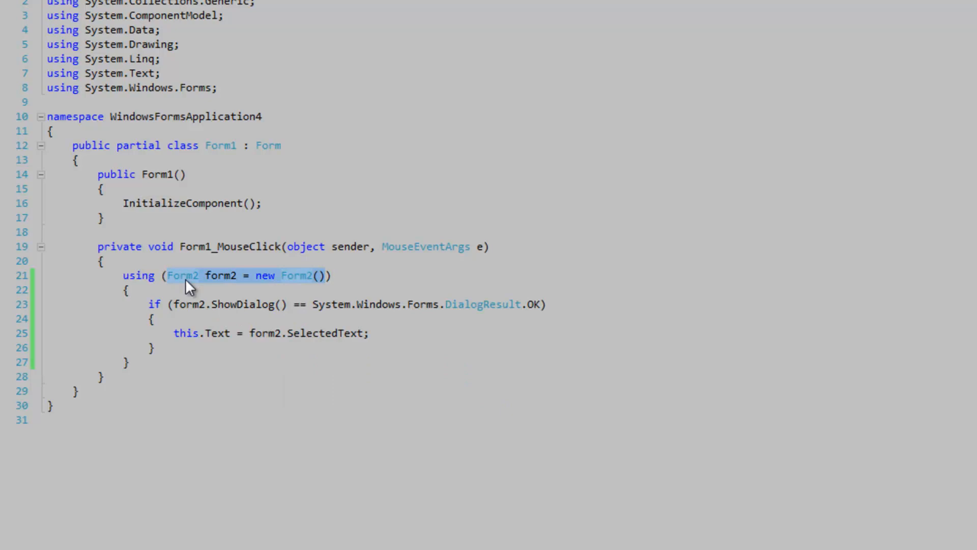
pyautogui.moveTo(146, 304); pyautogui.dragTo(548, 304)
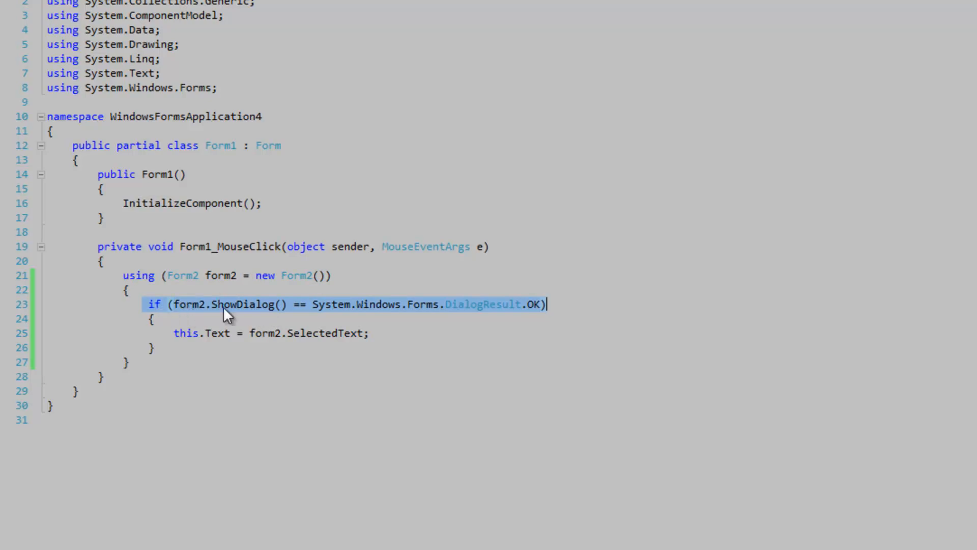
pyautogui.doubleClick(252, 304)
pyautogui.moveTo(292, 305); pyautogui.dragTo(173, 304)
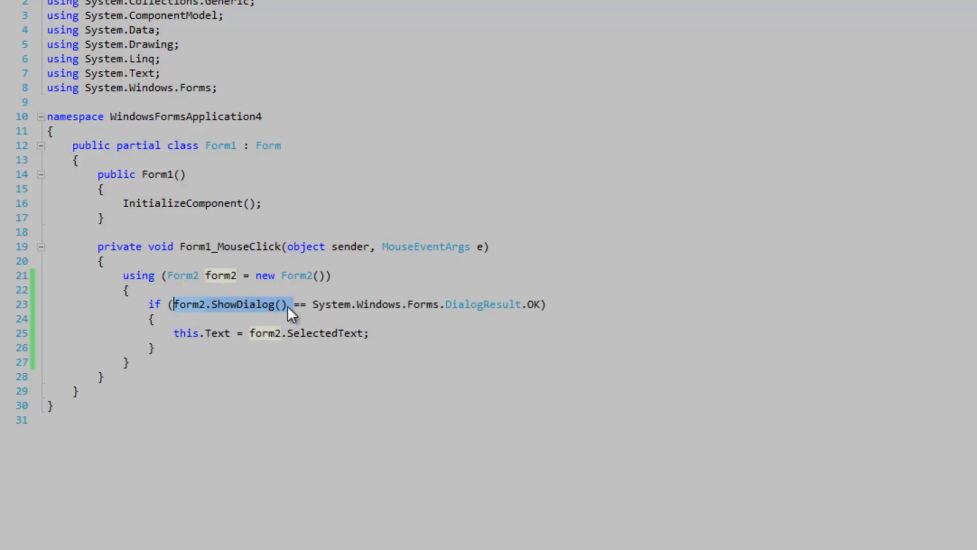
pyautogui.moveTo(289, 304); pyautogui.dragTo(306, 303)
pyautogui.click(296, 305)
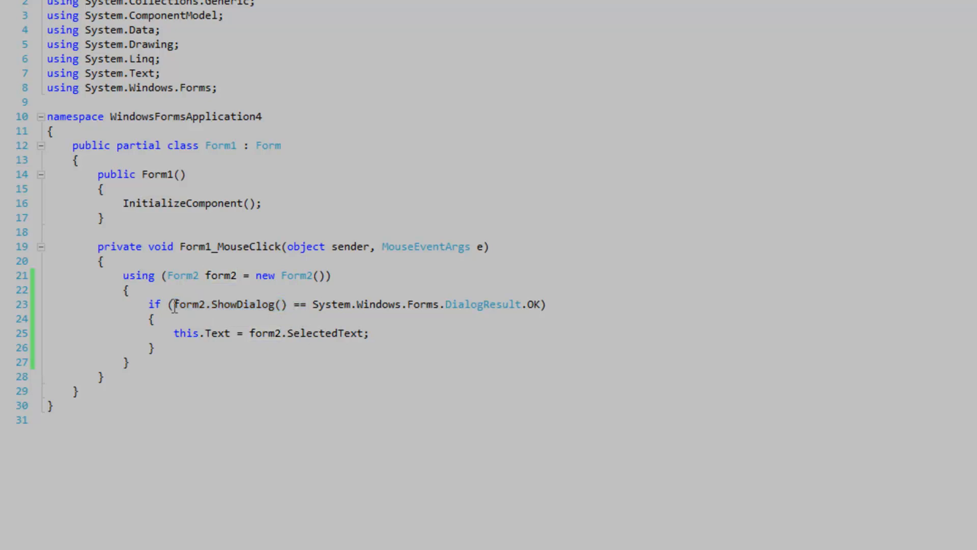
pyautogui.moveTo(174, 305); pyautogui.dragTo(280, 304)
pyautogui.click(264, 304)
pyautogui.doubleClick(243, 305)
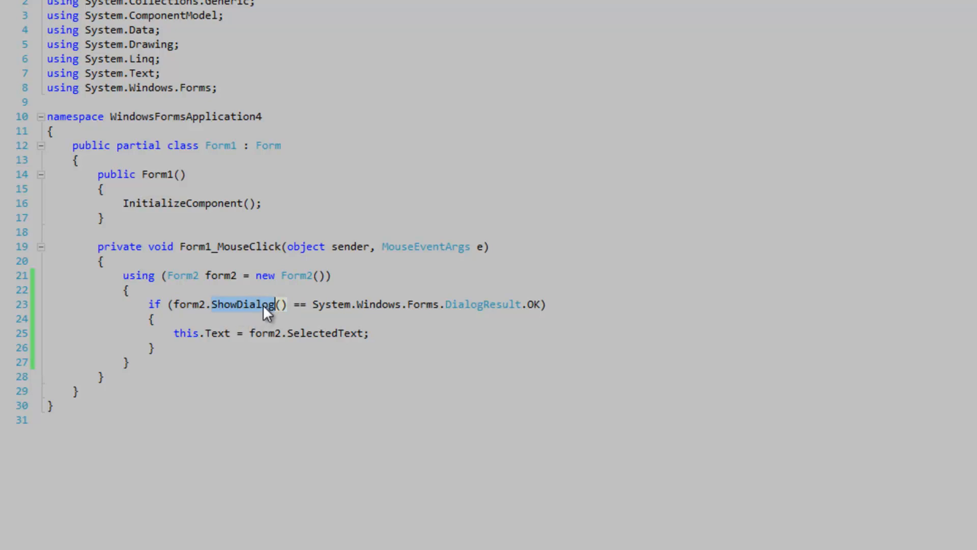
pyautogui.moveTo(174, 304); pyautogui.dragTo(544, 303)
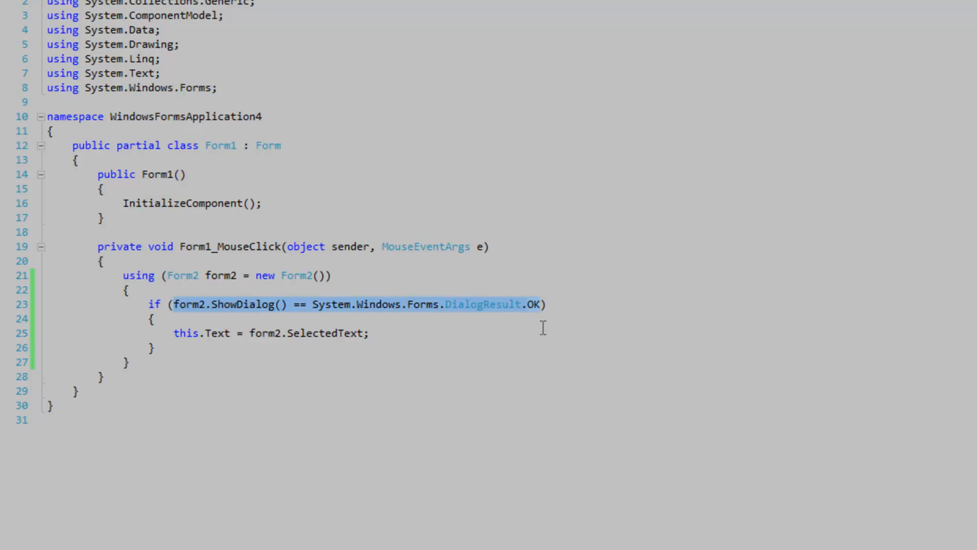
pyautogui.moveTo(391, 333); pyautogui.dragTo(169, 336)
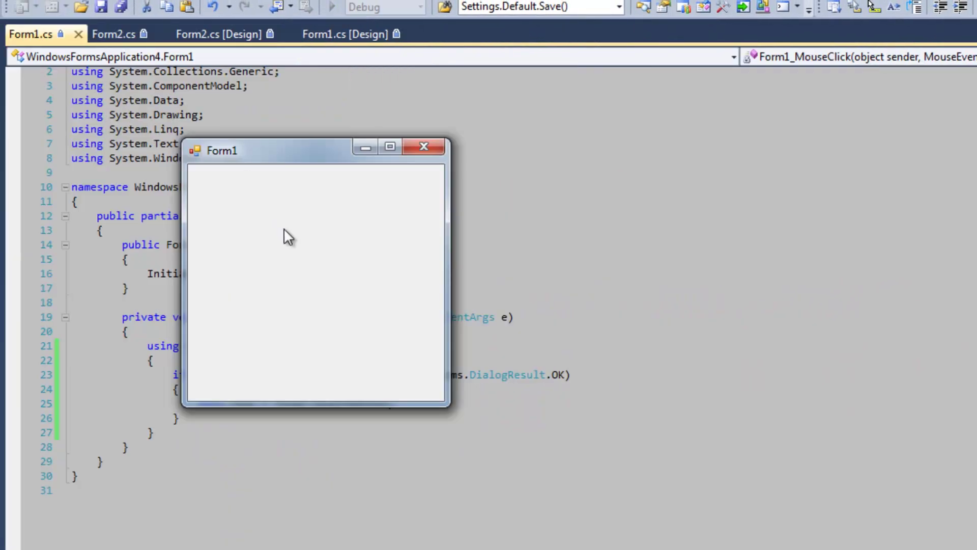
pyautogui.click(283, 228)
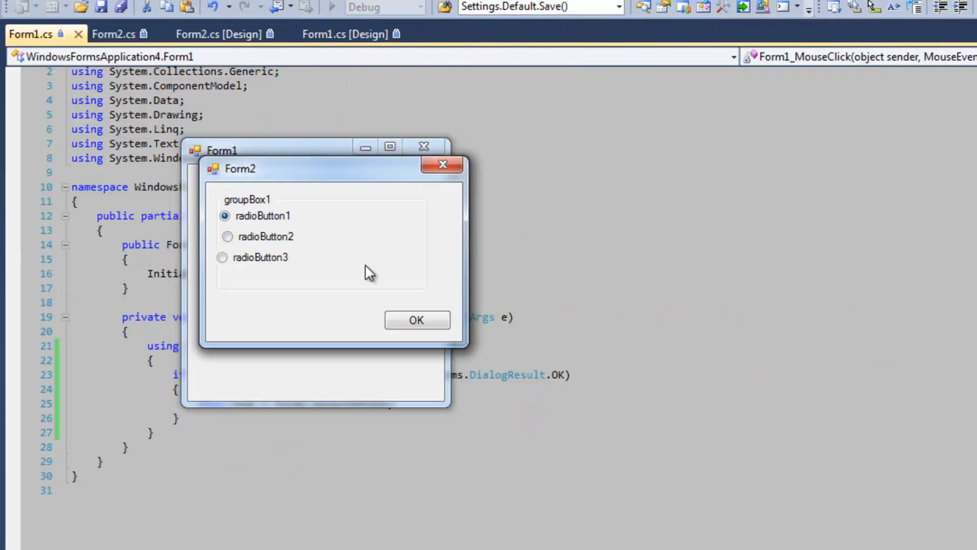
pyautogui.click(259, 238)
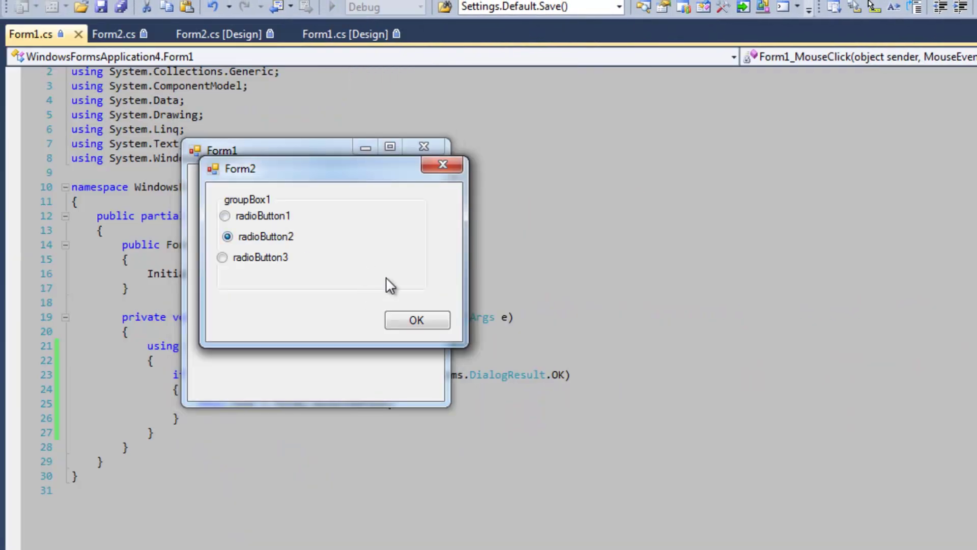
pyautogui.click(429, 322)
pyautogui.moveTo(294, 191); pyautogui.dragTo(451, 197)
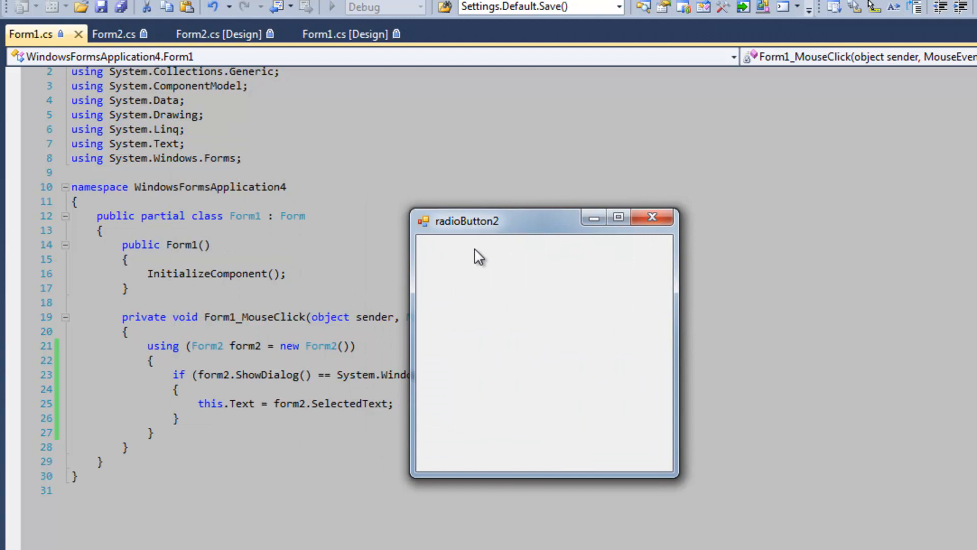
pyautogui.click(653, 217)
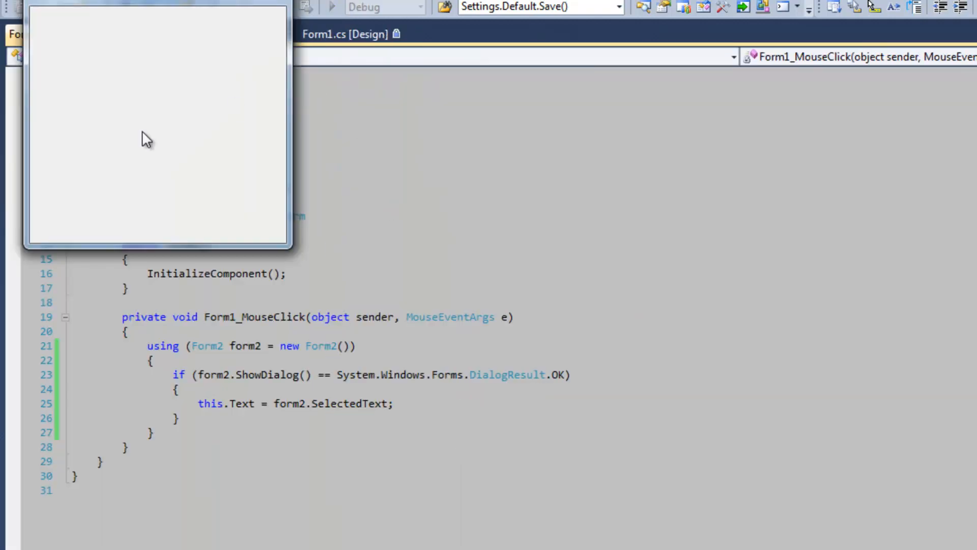
pyautogui.click(147, 137)
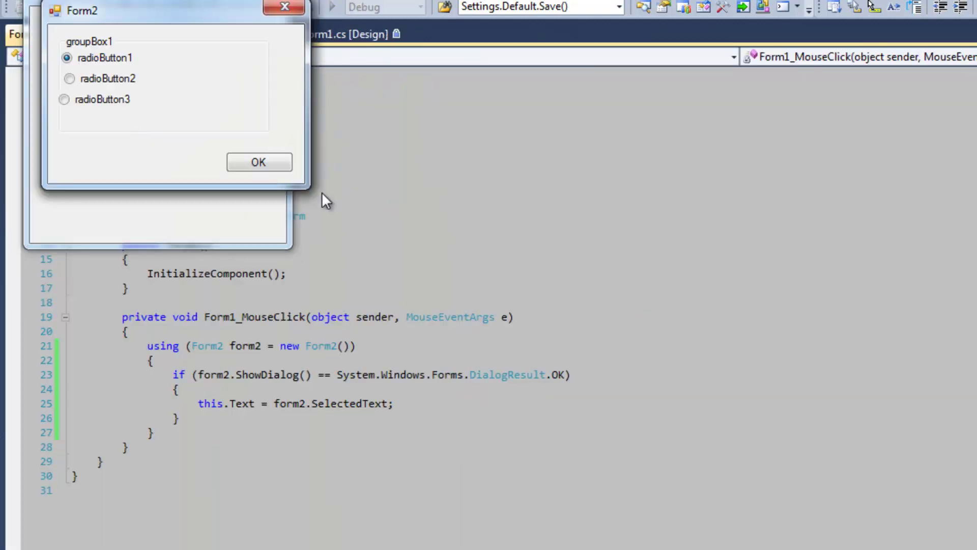
pyautogui.click(294, 11)
pyautogui.moveTo(160, 4); pyautogui.dragTo(129, 19)
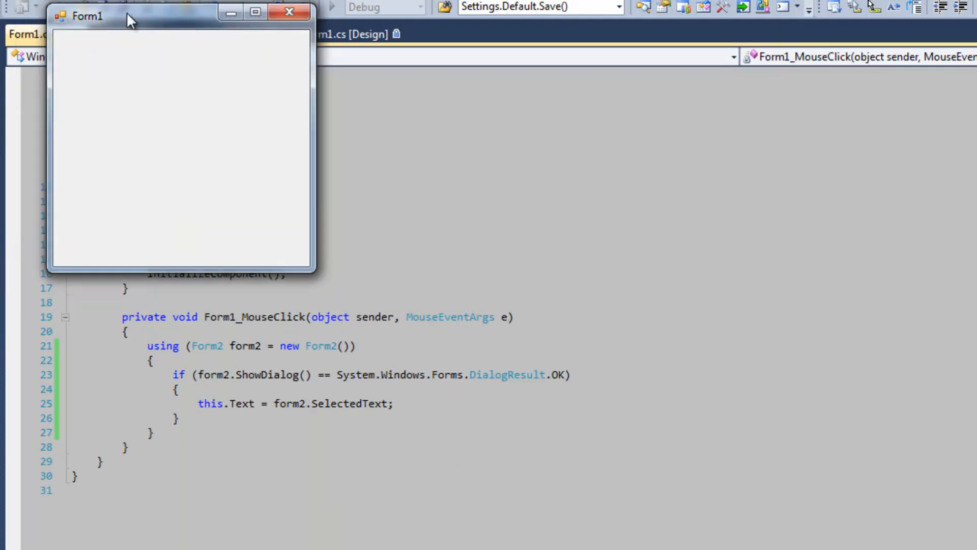
pyautogui.click(290, 11)
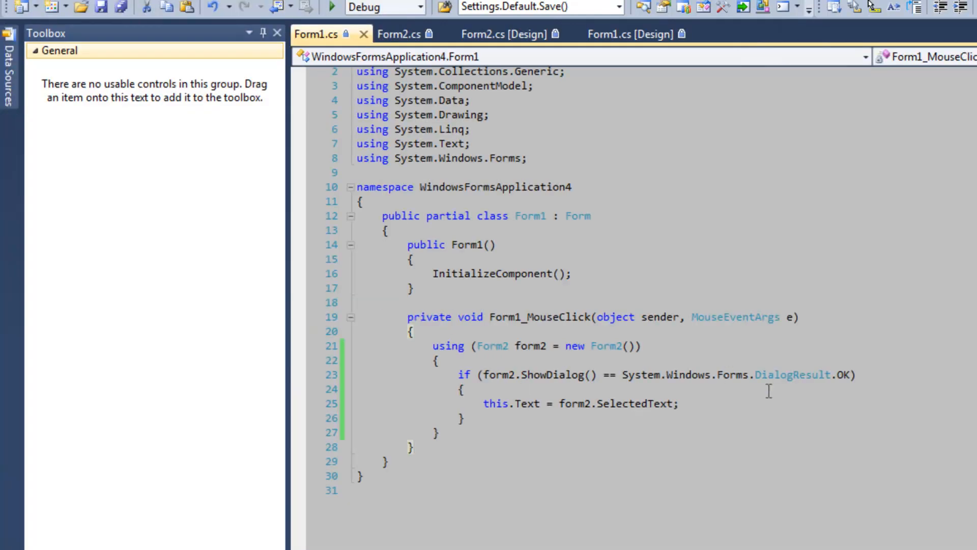
pyautogui.moveTo(551, 375)
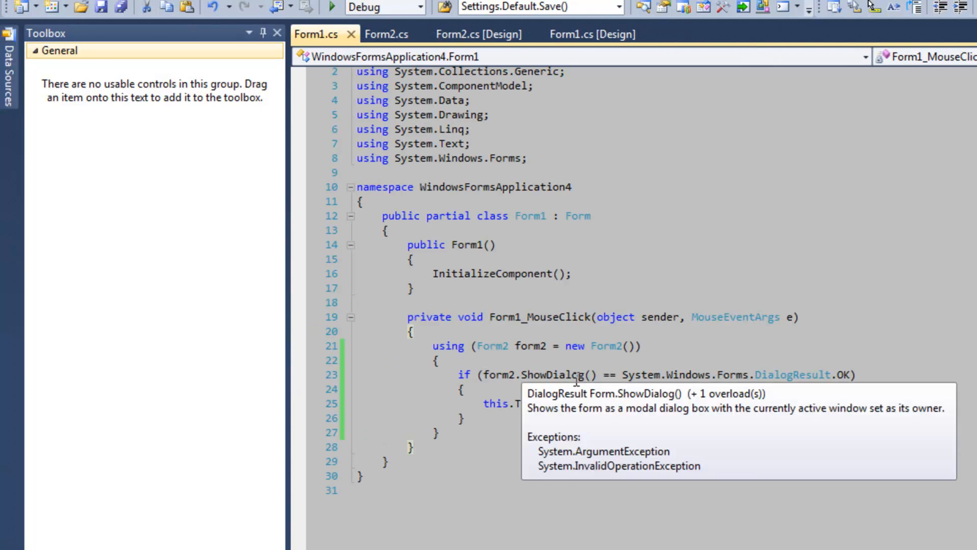
pyautogui.doubleClick(555, 375)
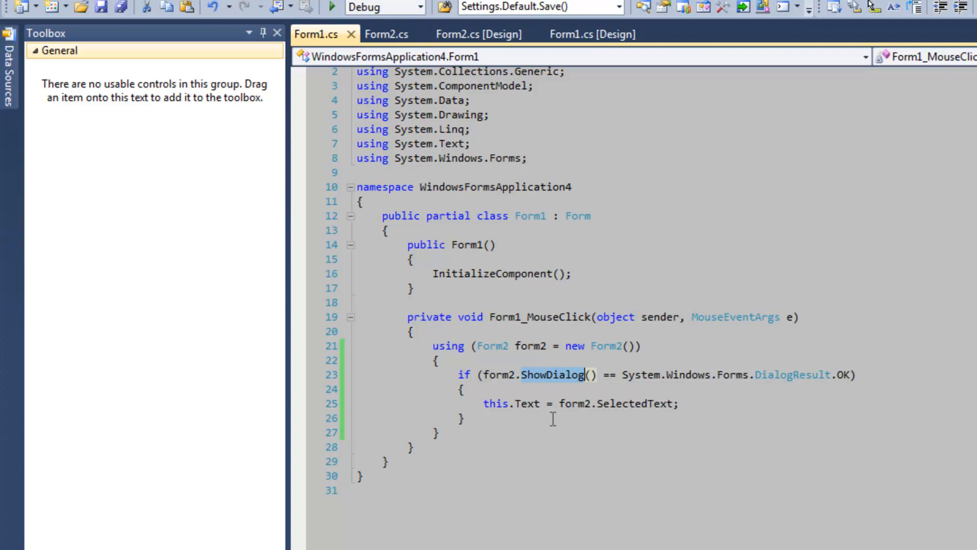